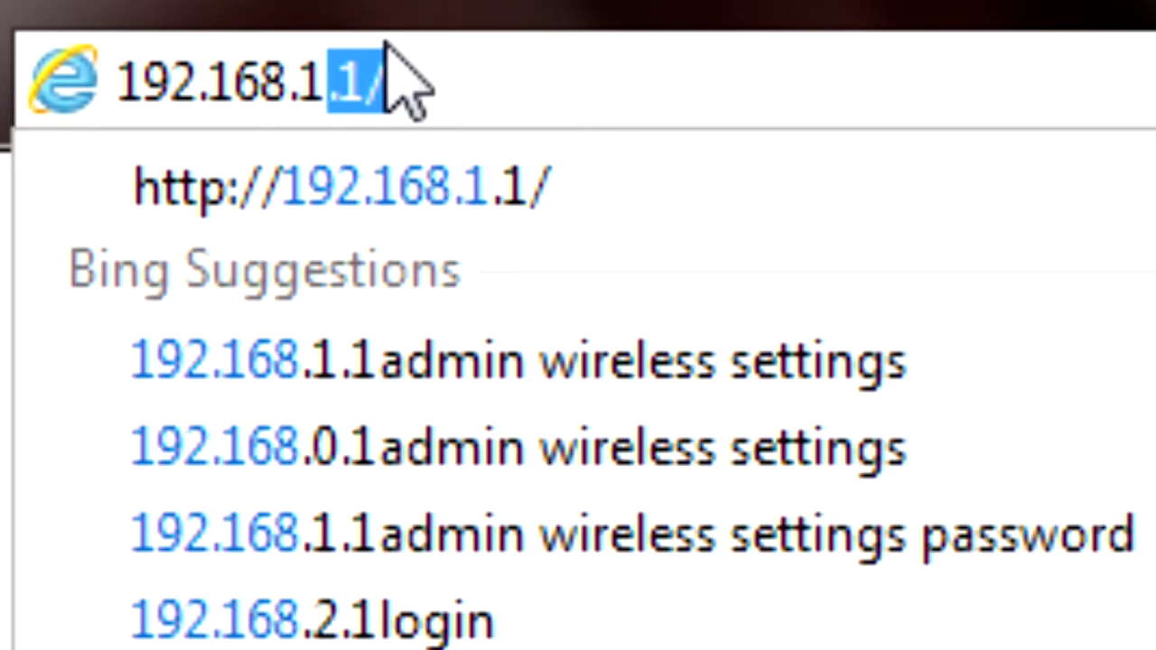
# Load 192.168.1.1 in Internet Explorer, reaching the certificate warning page.
pyautogui.write('.1')
pyautogui.press('Return')
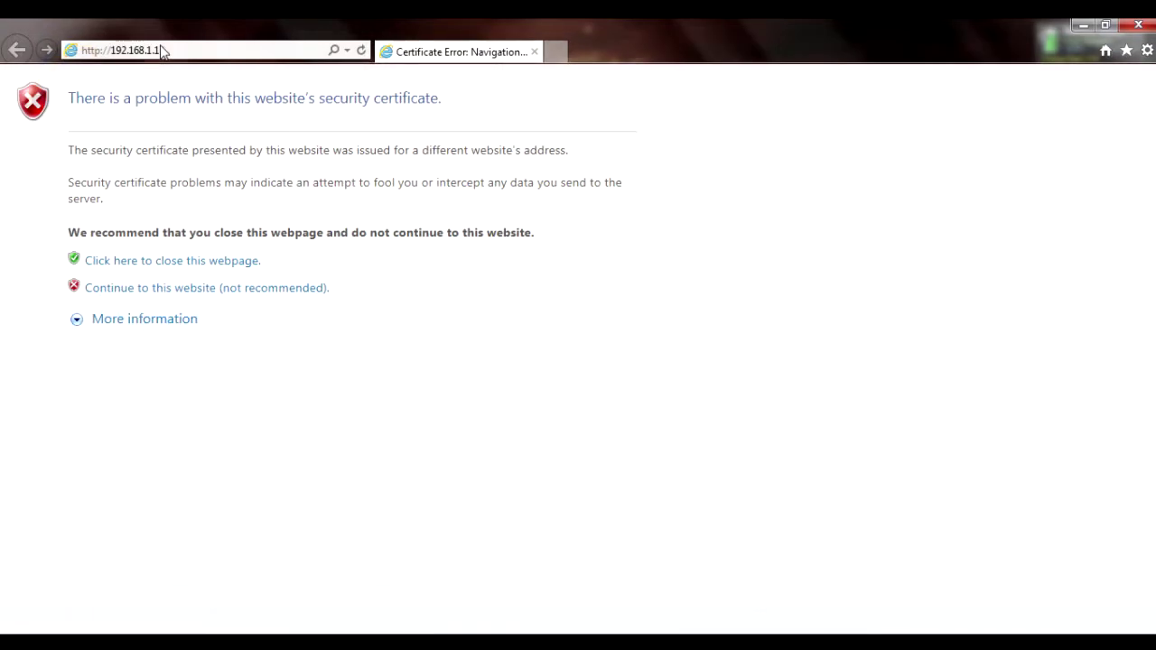
# Bypass the certificate warning, log in as admin, and submit a new admin password.
pyautogui.click(299, 289)
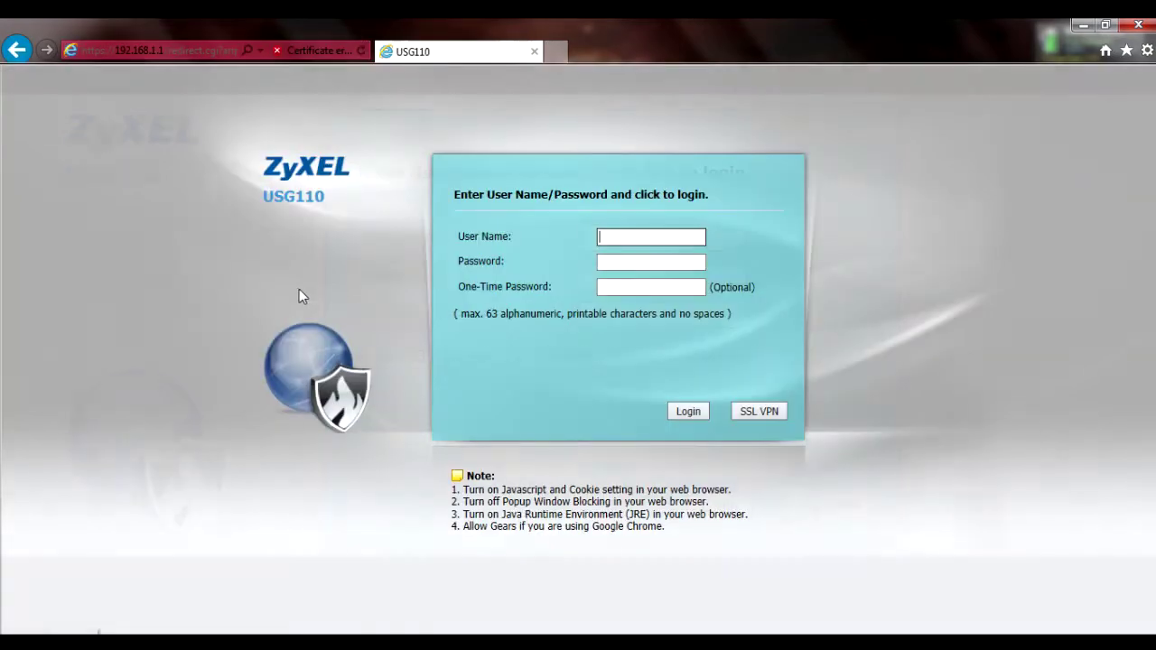
pyautogui.write('ad')
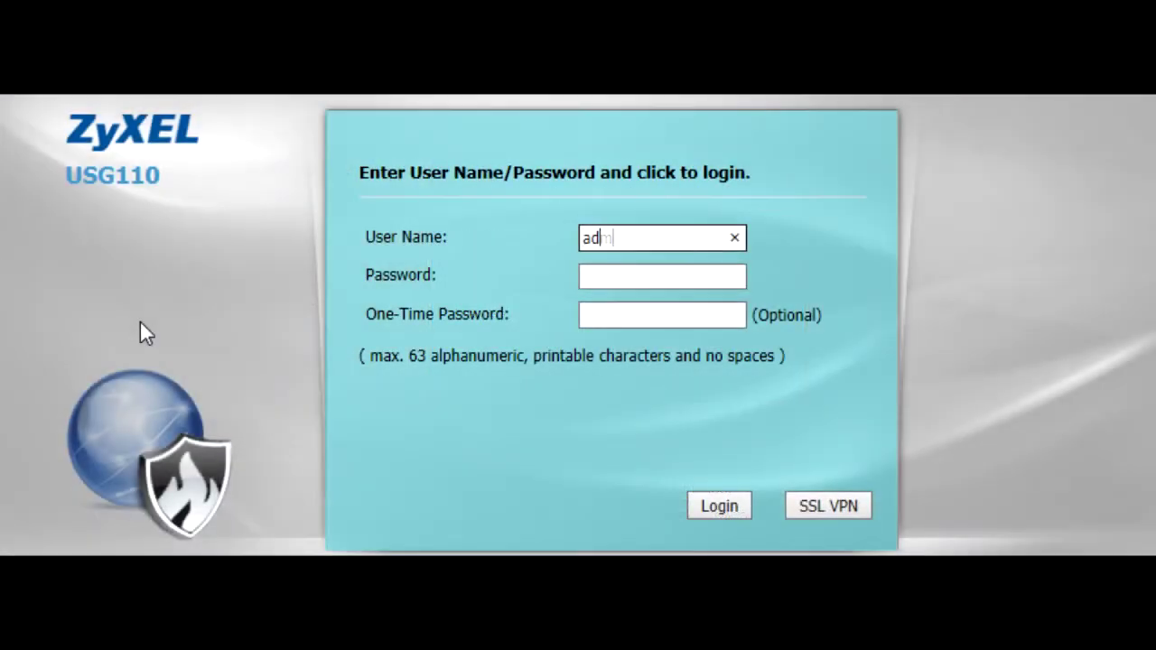
pyautogui.write('min')
pyautogui.press('Tab')
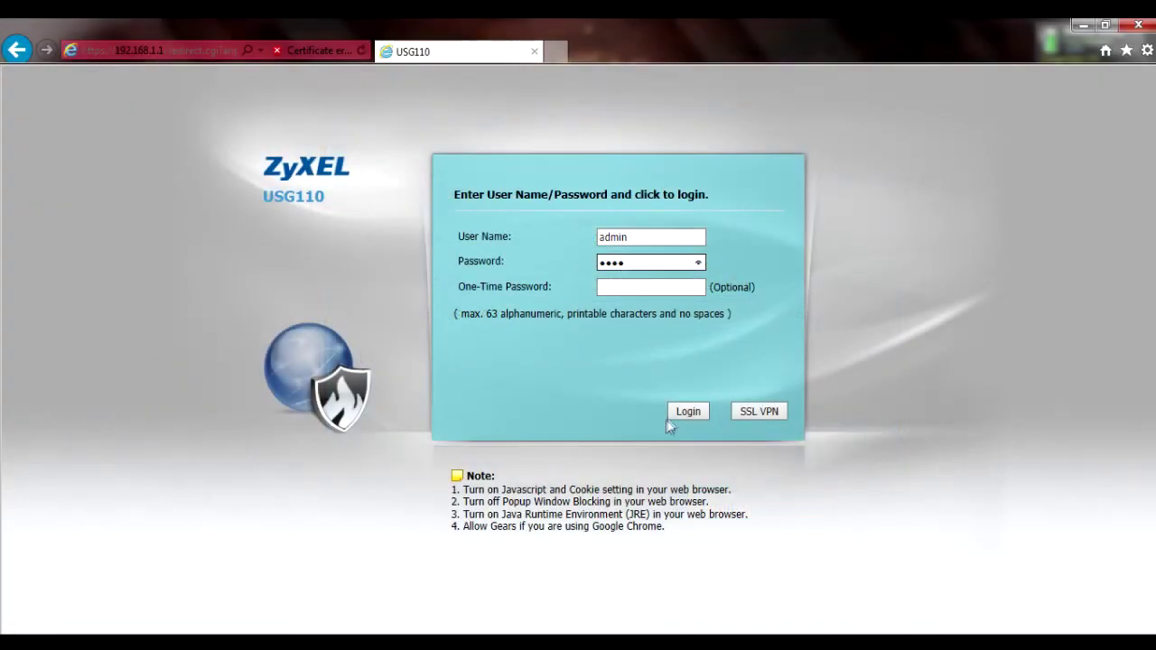
pyautogui.click(691, 415)
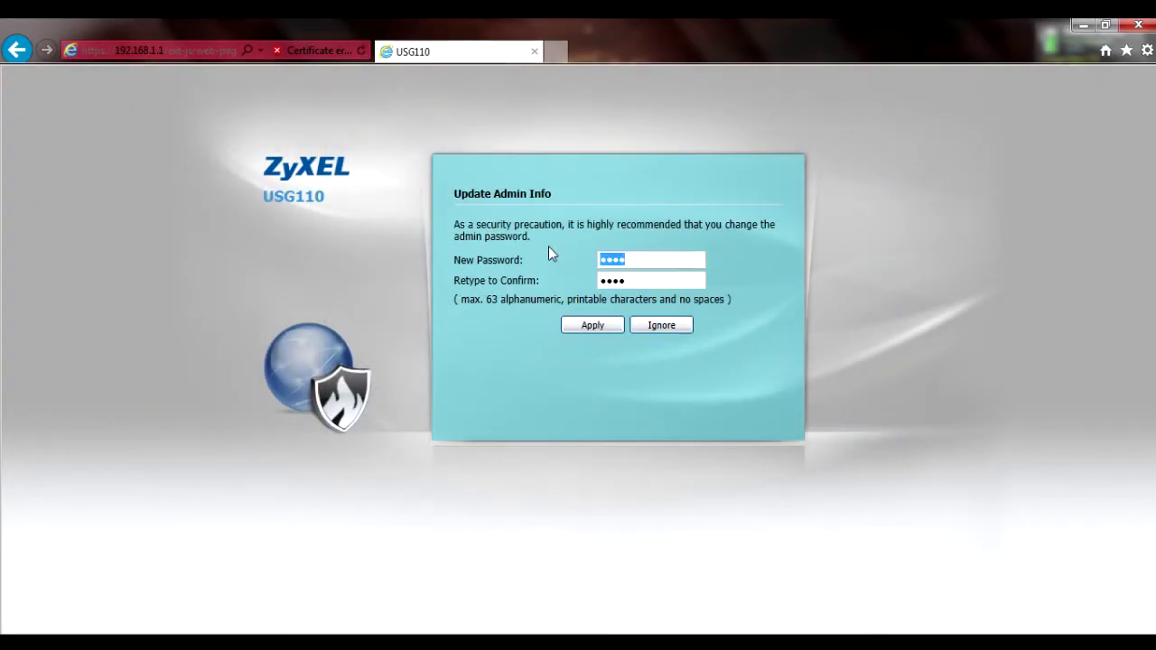
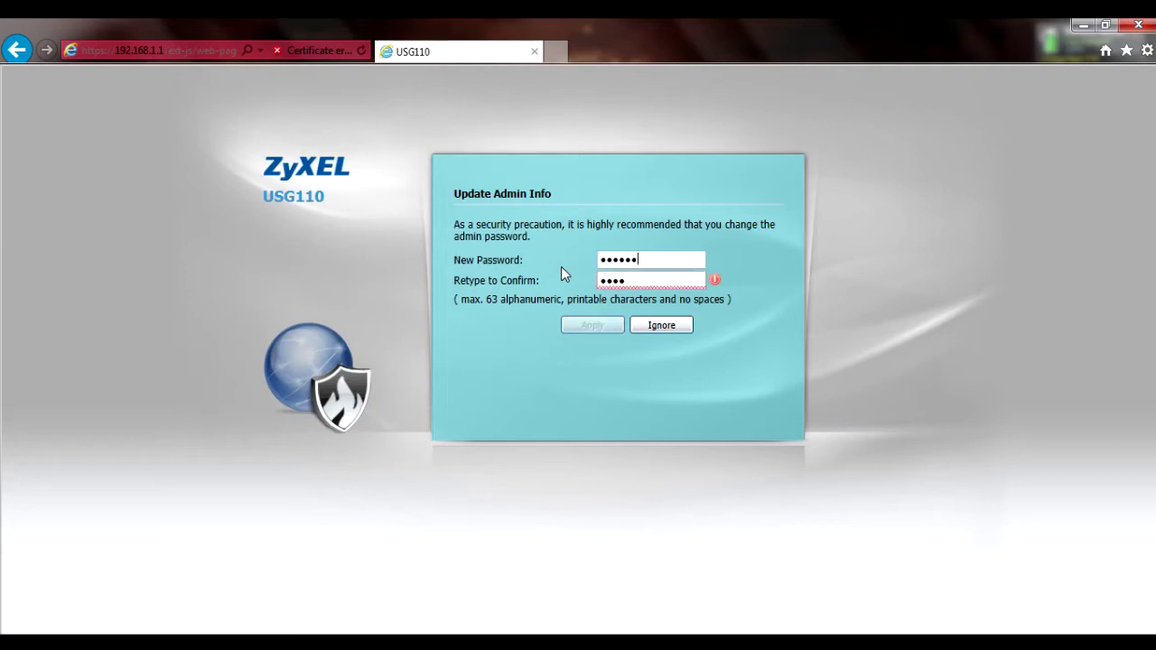
pyautogui.press('Return')
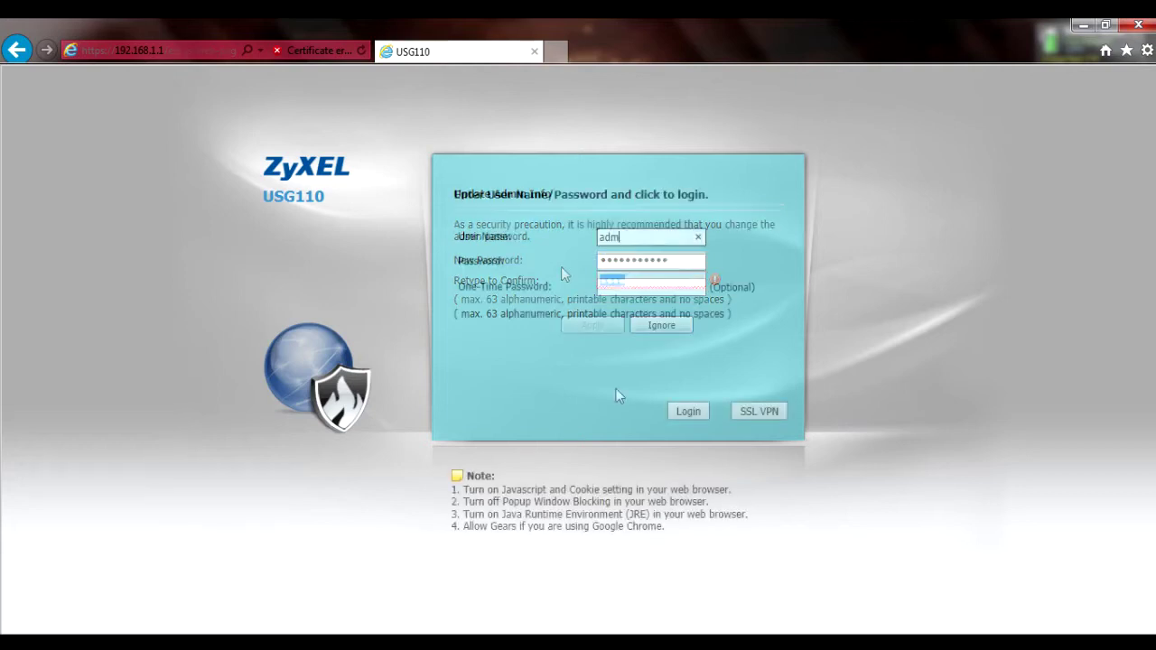
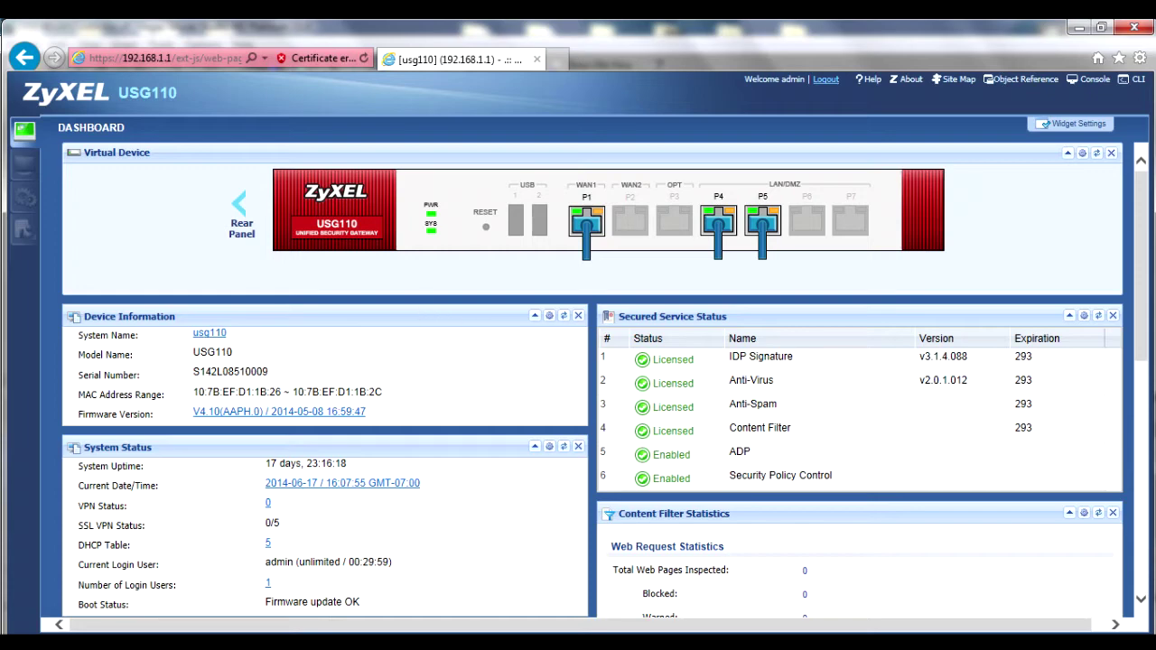
# Open the Configuration section to view the interface port roles.
pyautogui.click(27, 209)
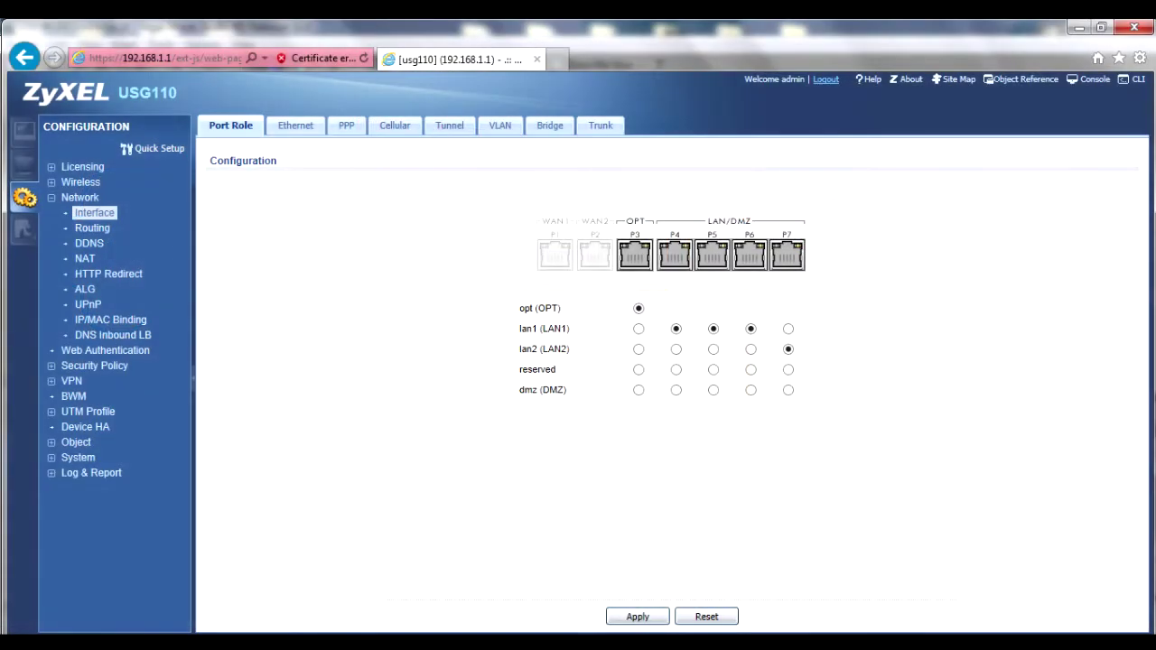
# Open the lan2 Ethernet interface for editing and reveal its advanced settings.
pyautogui.click(295, 128)
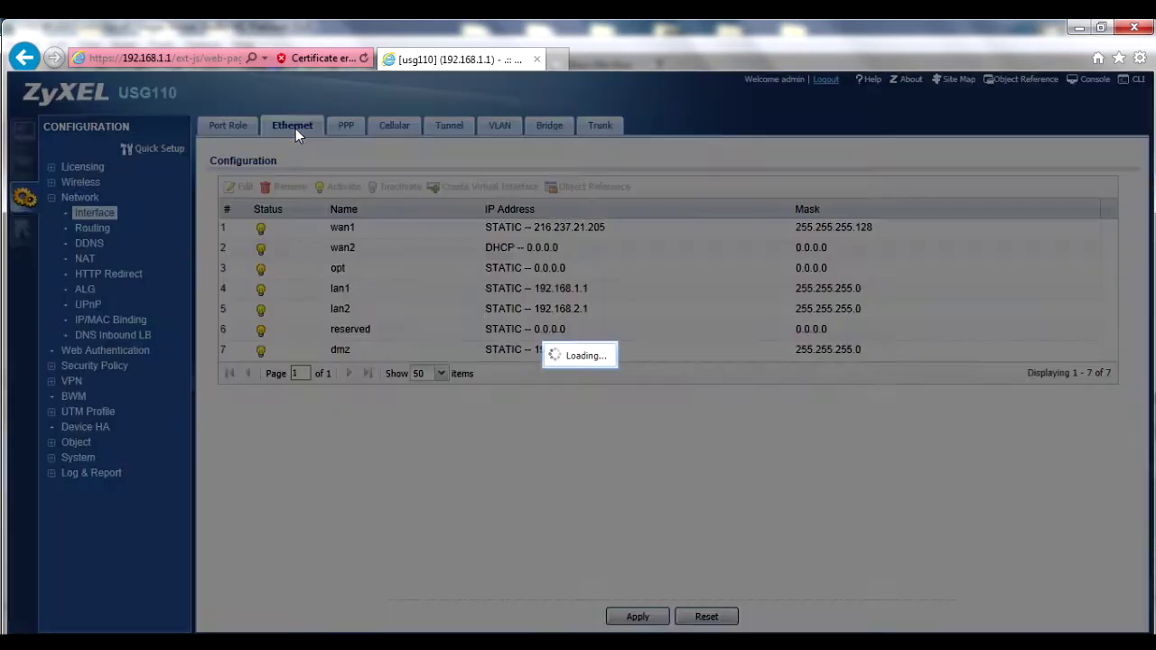
pyautogui.doubleClick(519, 313)
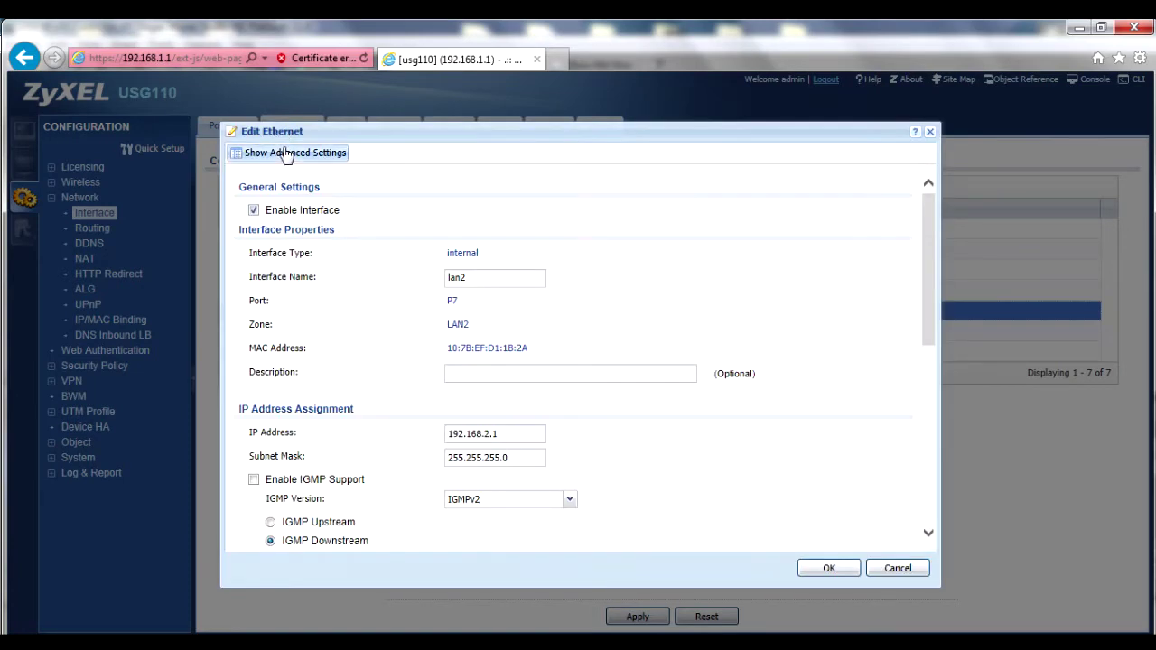
pyautogui.click(287, 155)
pyautogui.scroll(-5, 289, 300)
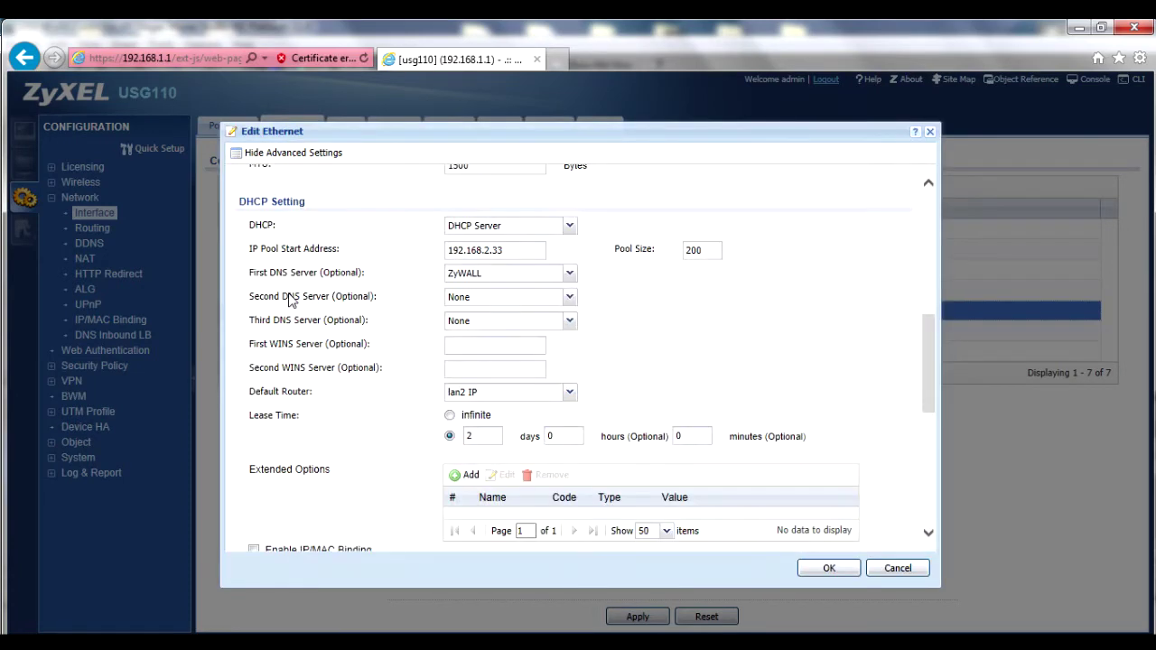
pyautogui.scroll(-2, 289, 301)
pyautogui.scroll(-3, 289, 301)
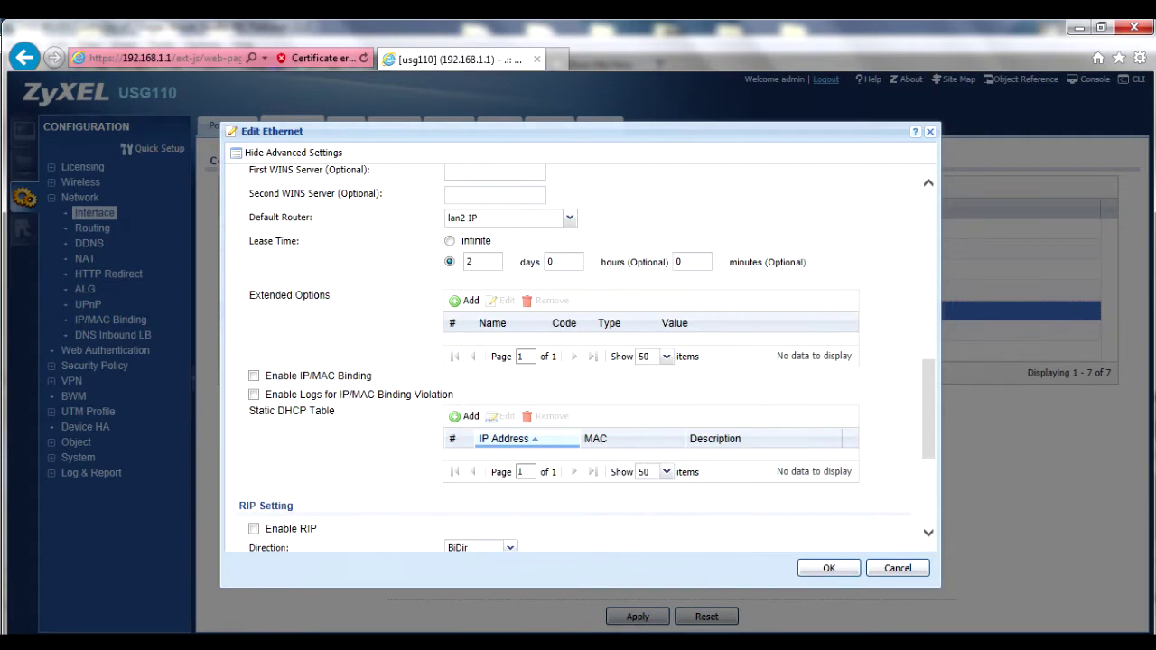
# Add DHCP extended option CAPWAP AC (138) with 192.168.2.1 to lan2 and save.
pyautogui.click(456, 304)
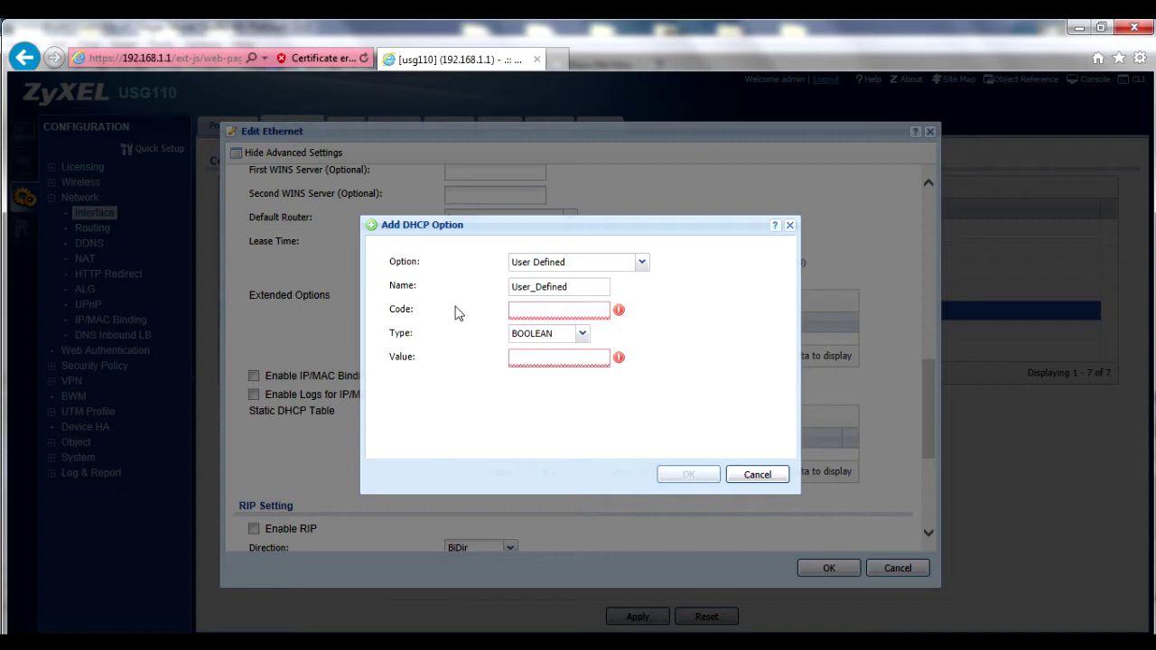
pyautogui.click(642, 262)
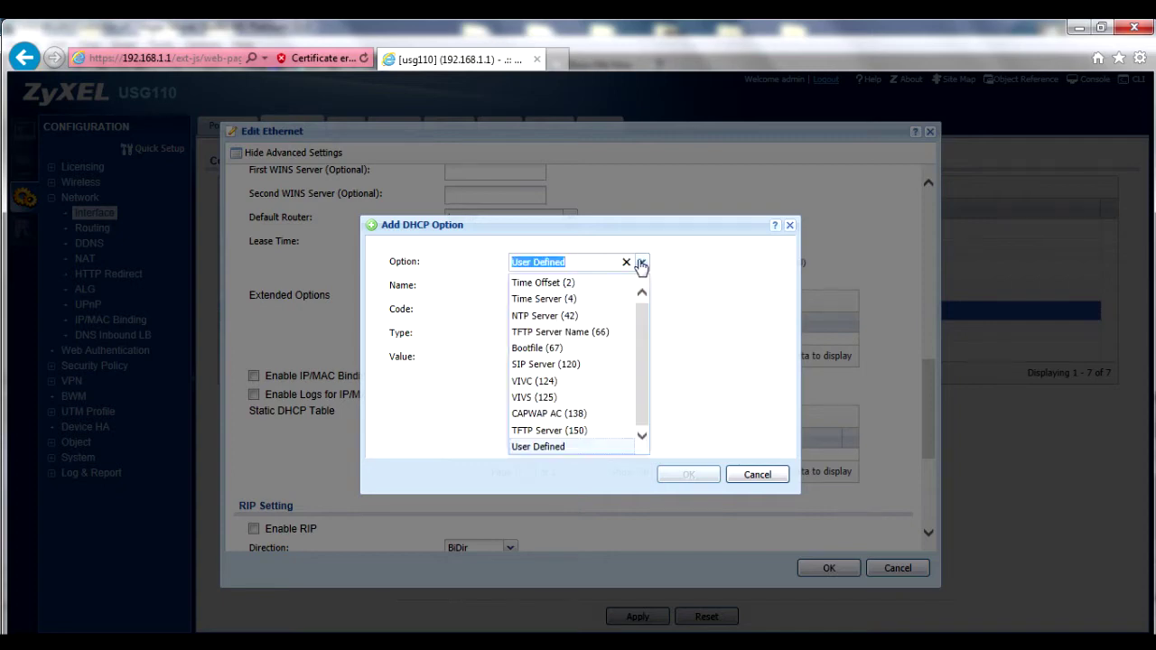
pyautogui.click(587, 414)
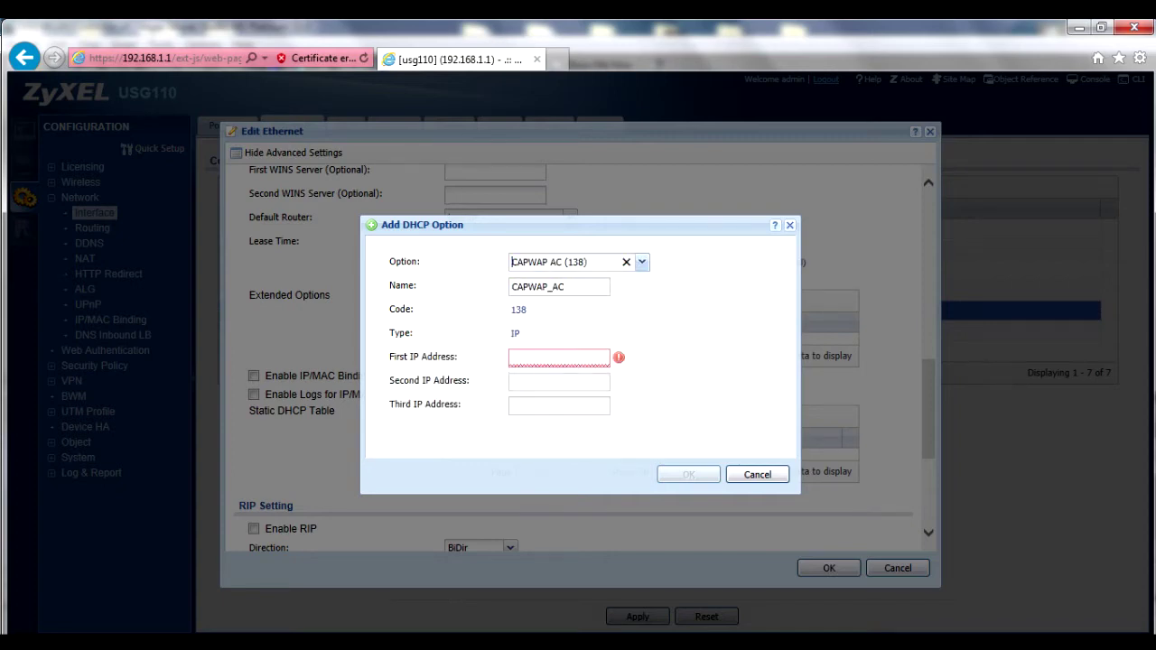
pyautogui.click(536, 363)
pyautogui.write('19')
pyautogui.write('2.168.2.')
pyautogui.write('1')
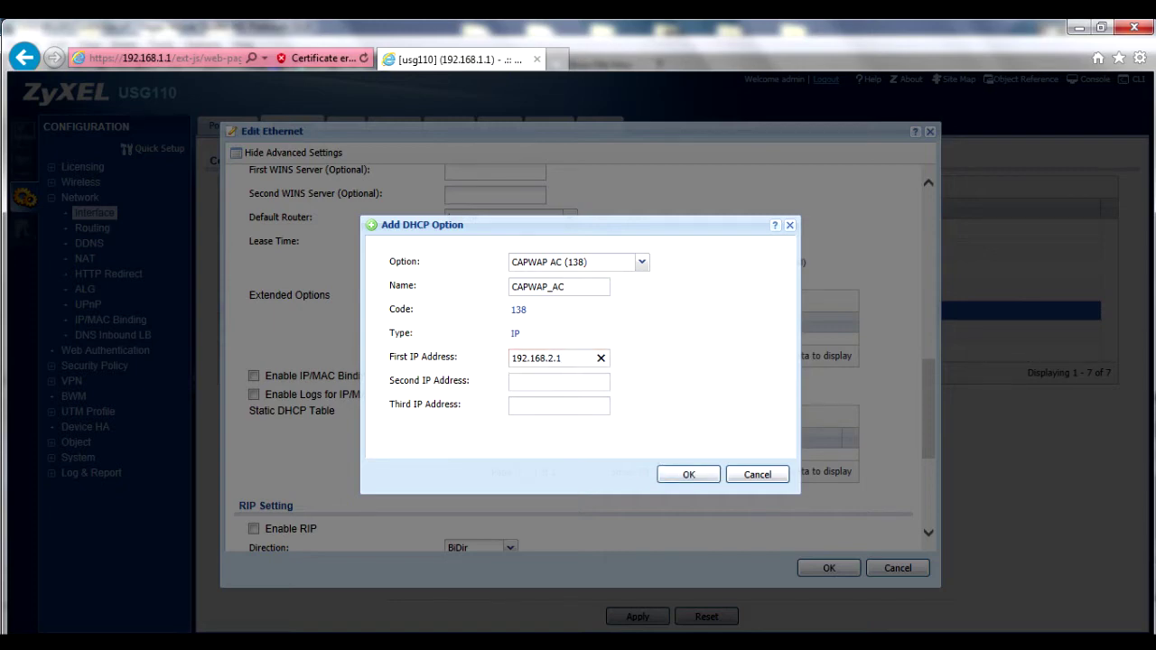
pyautogui.click(710, 478)
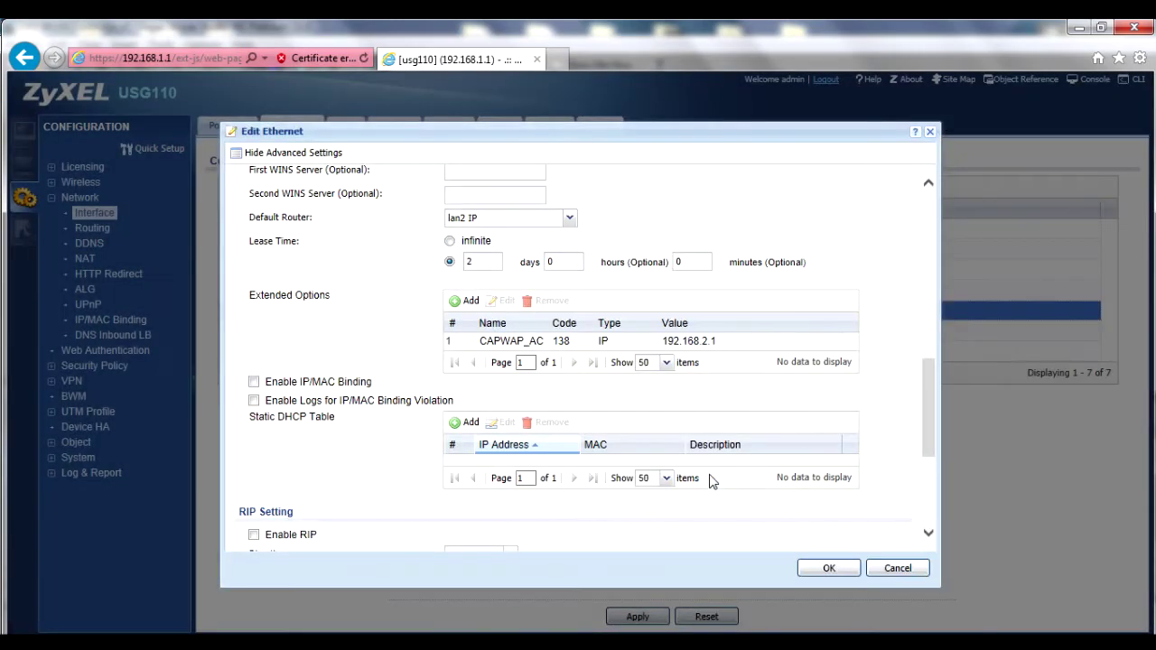
pyautogui.click(829, 568)
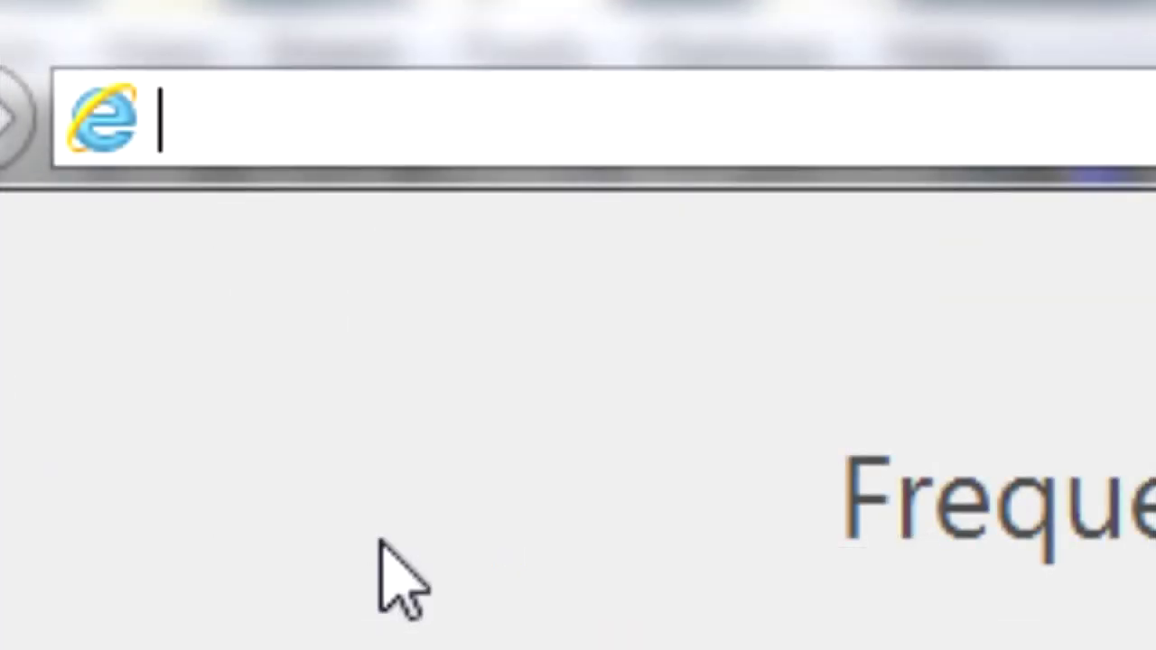
# Open the NWA3560-N at 192.168.1.2, log in as admin, and skip the password change.
pyautogui.write('192')
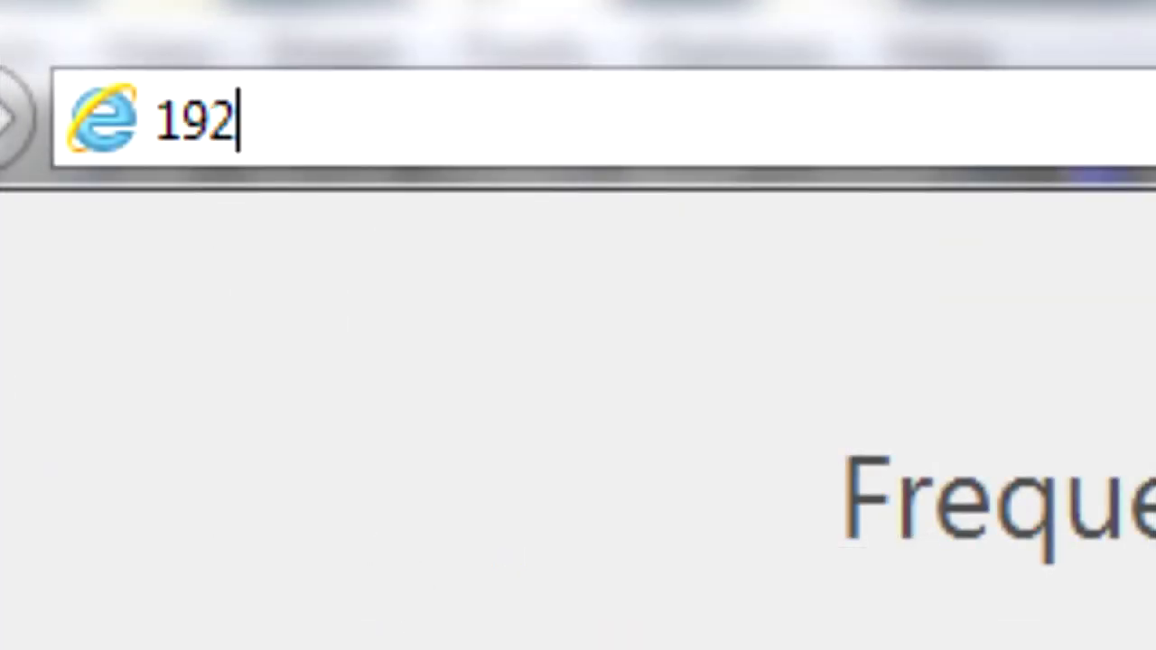
pyautogui.write('.168.1.2')
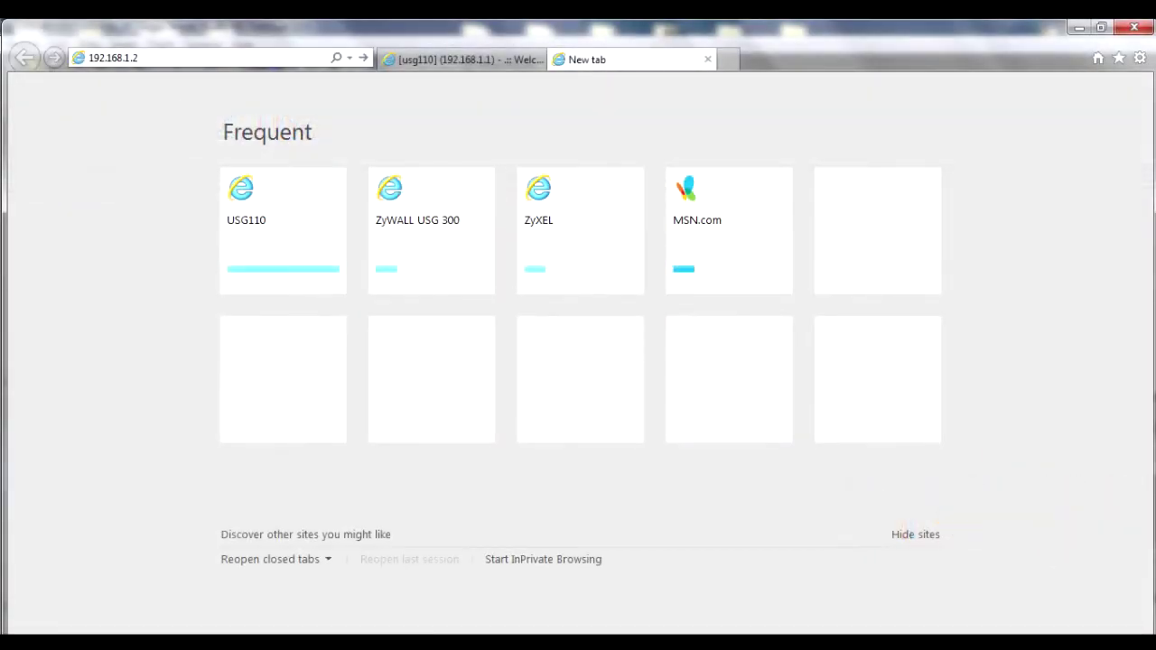
pyautogui.press('Return')
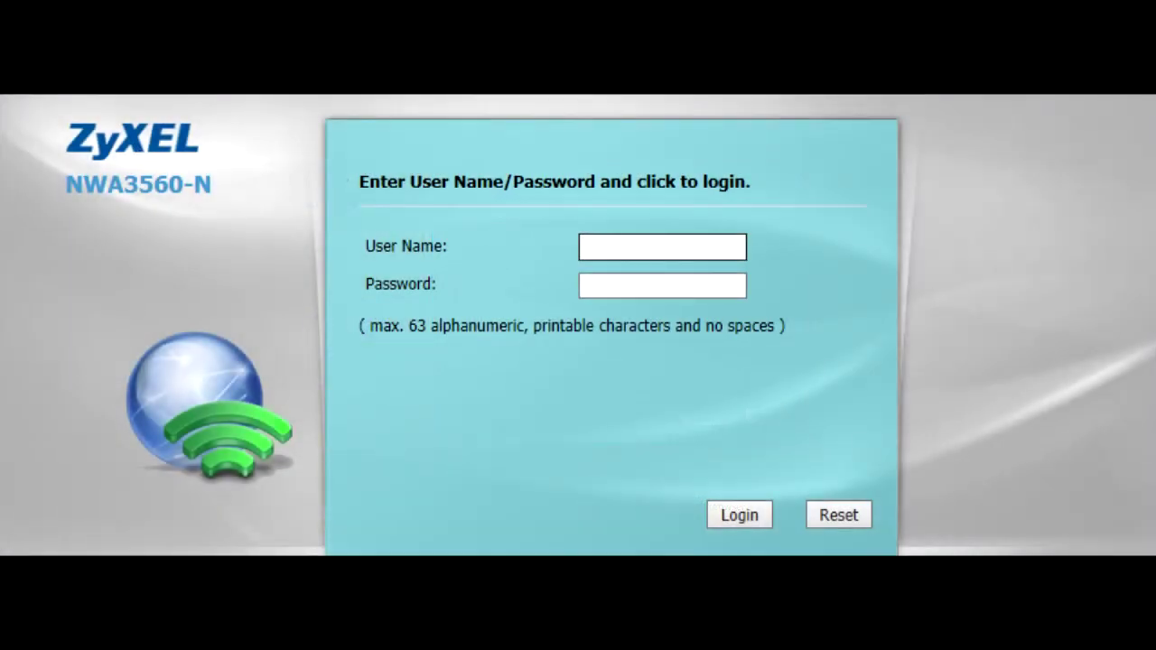
pyautogui.write('admin')
pyautogui.press('Tab')
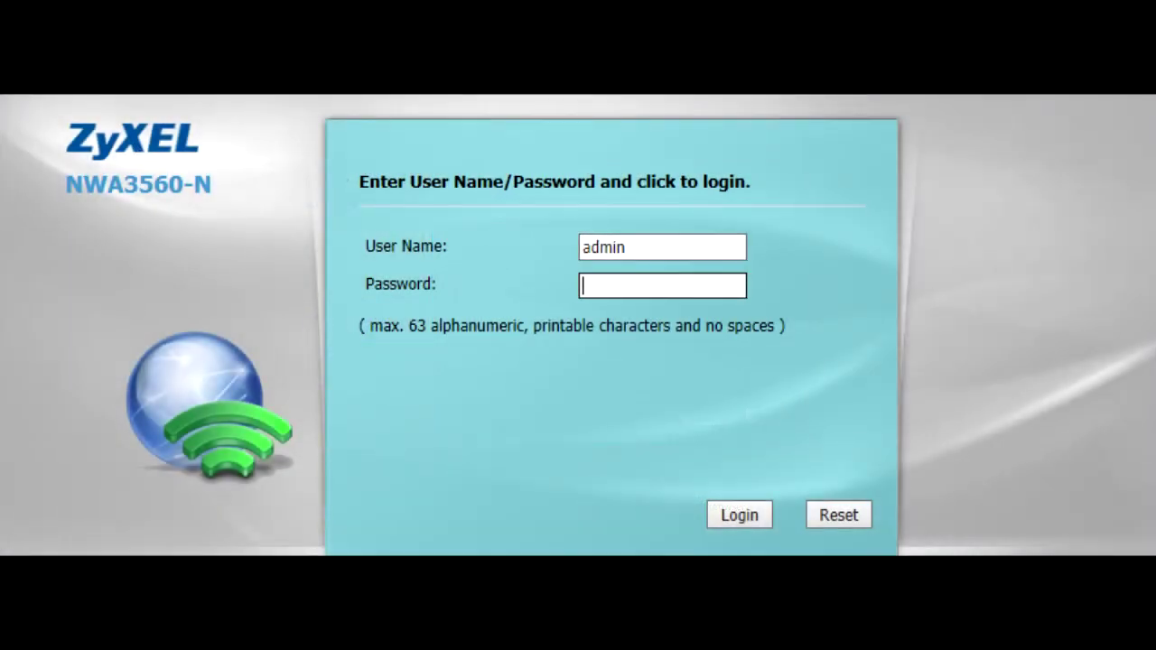
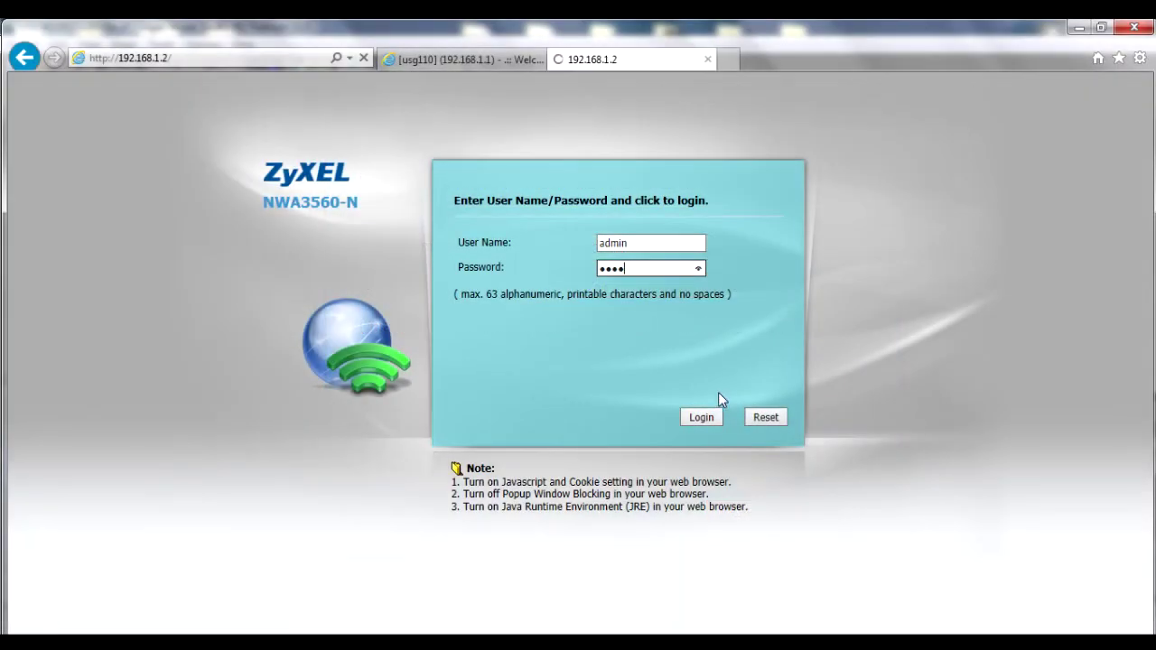
pyautogui.click(717, 416)
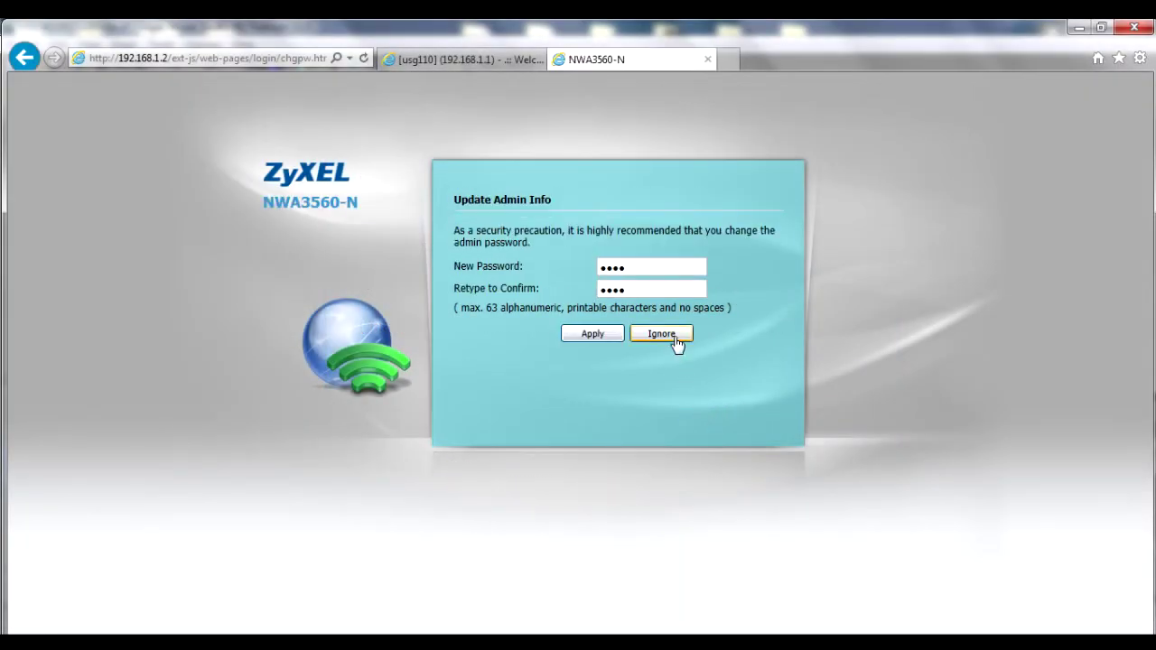
pyautogui.click(676, 342)
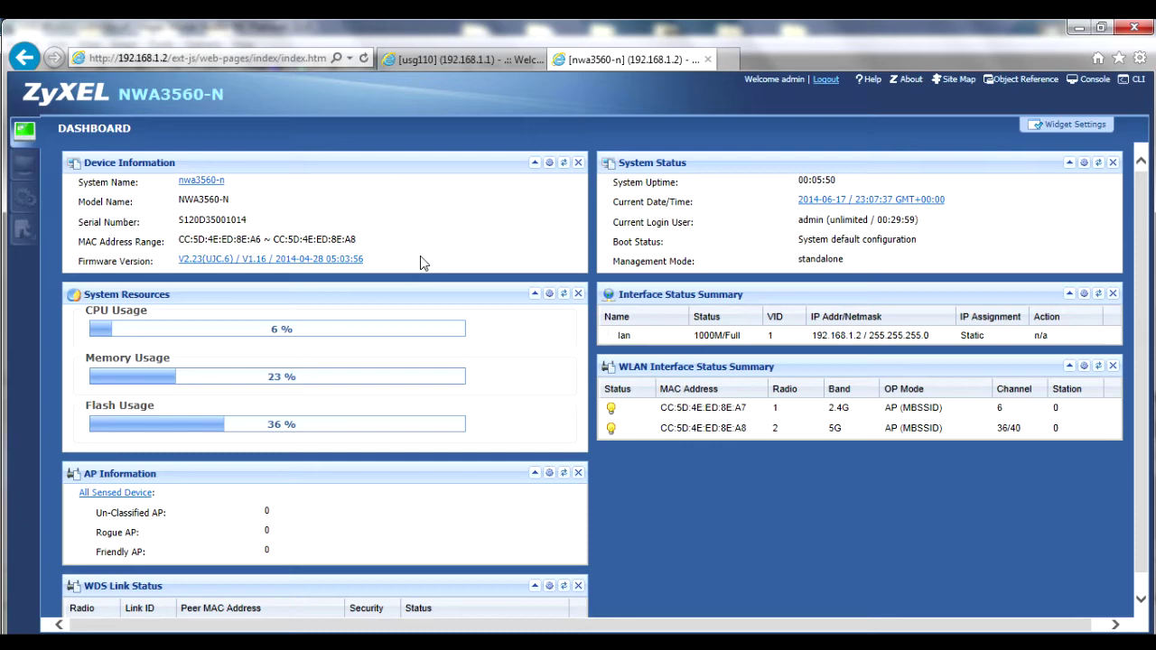
pyautogui.click(25, 196)
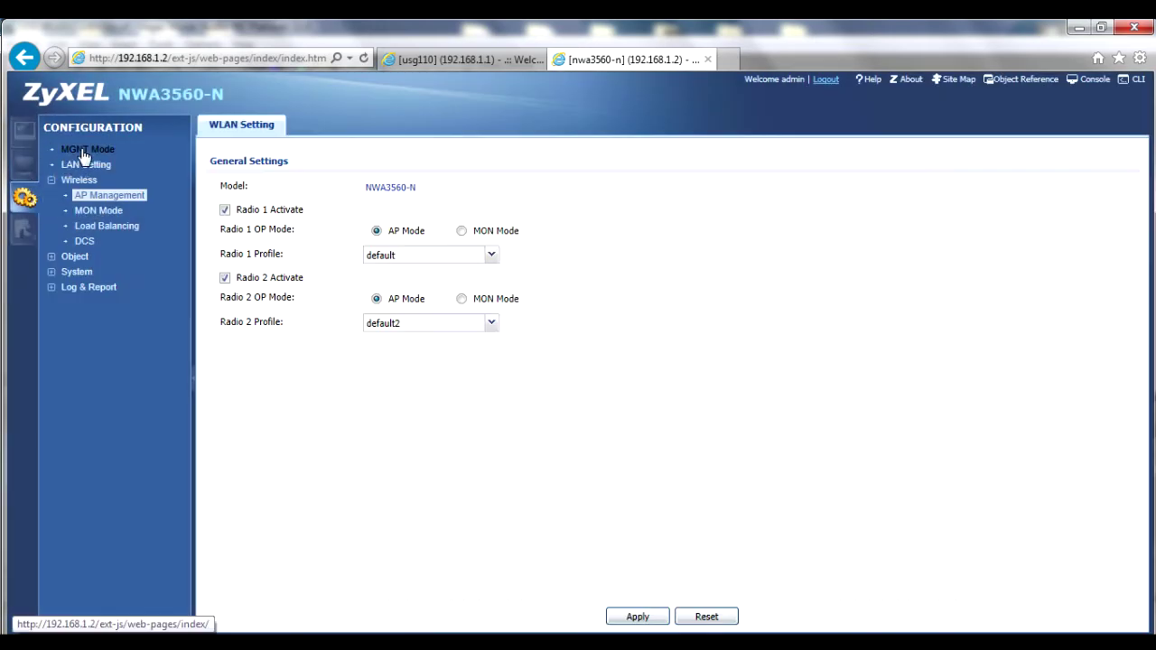
# Set the NWA3560-N MGNT Mode to Managed AP (Auto), apply, and confirm the warning.
pyautogui.click(83, 151)
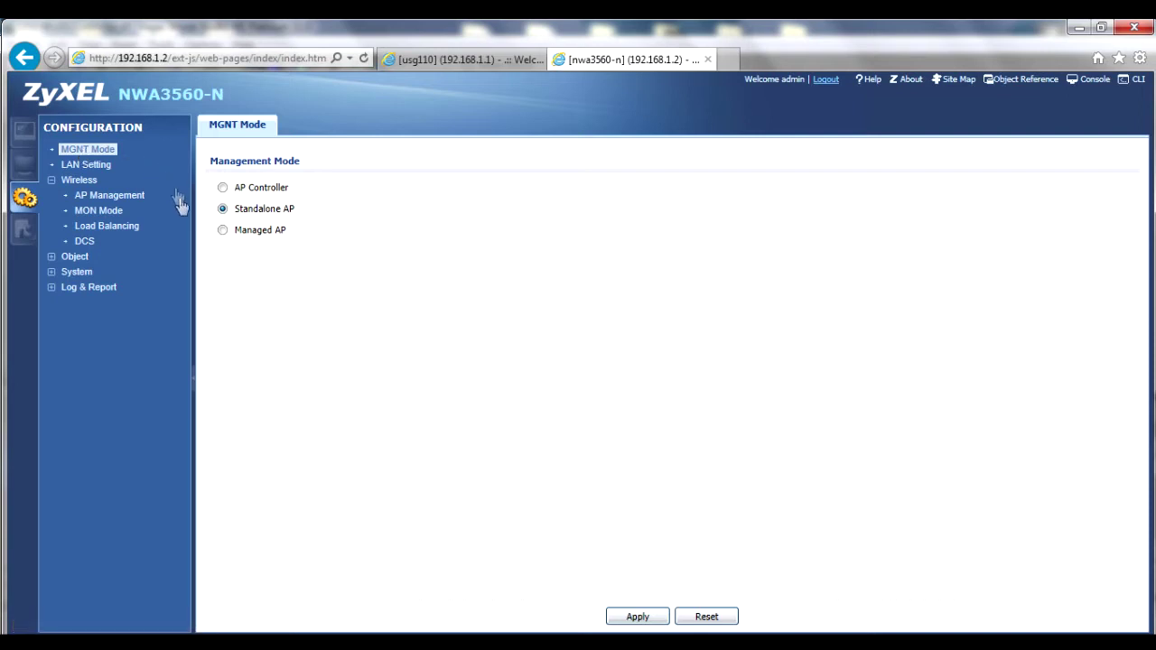
pyautogui.click(223, 230)
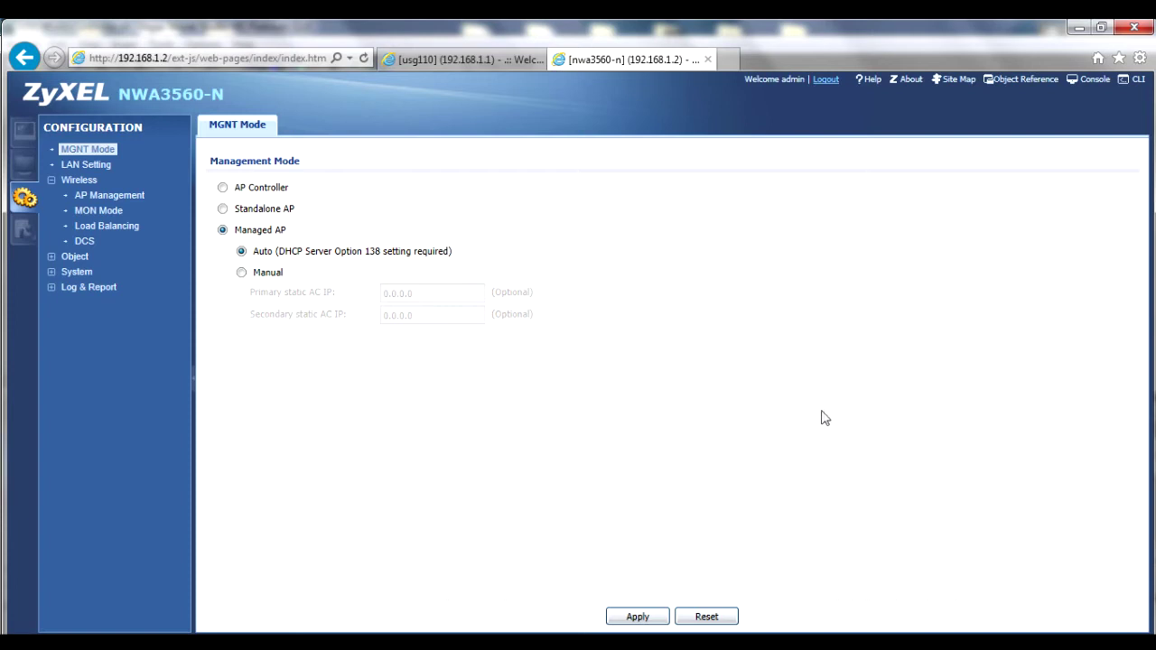
pyautogui.click(638, 616)
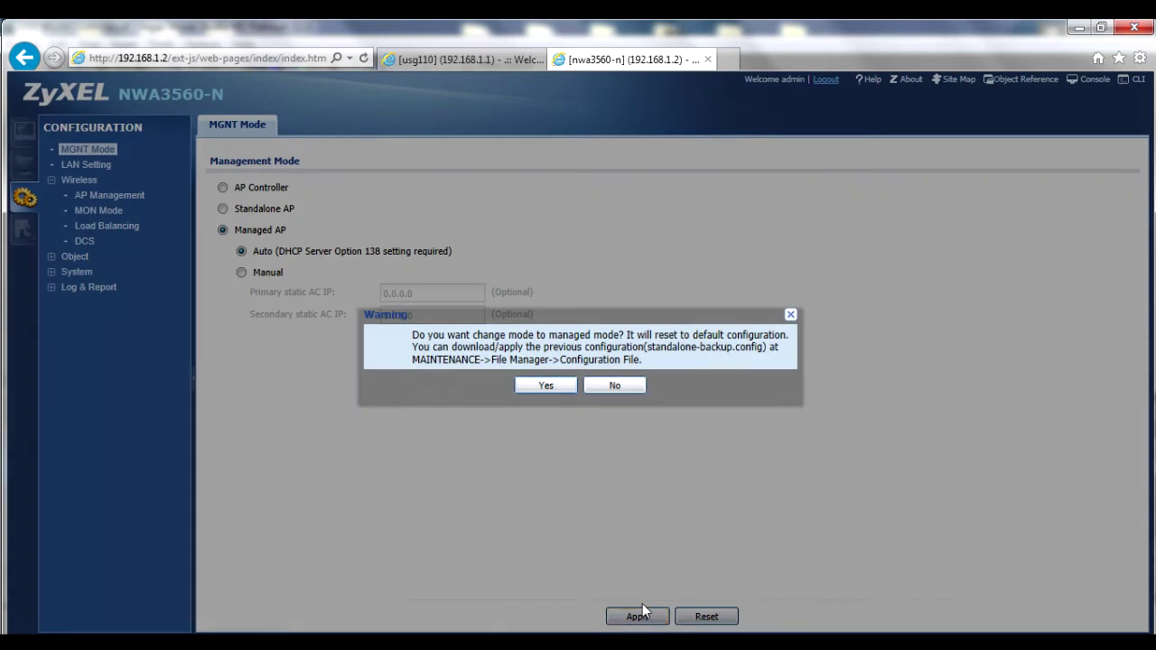
pyautogui.click(568, 390)
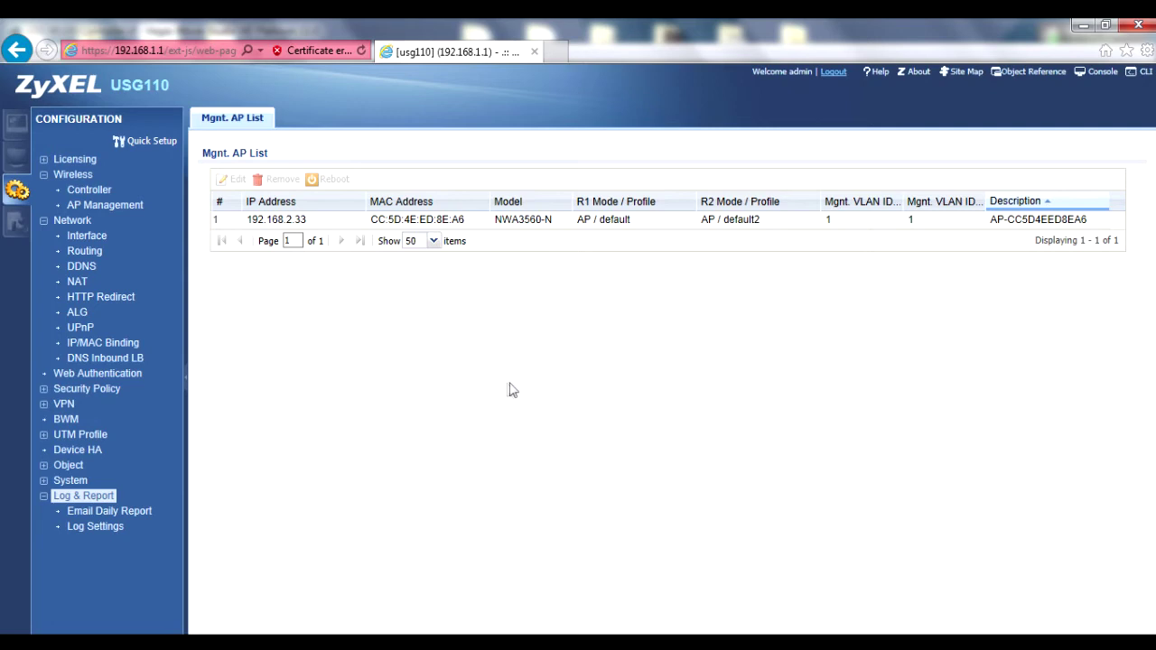
# Navigate to Object > AP Profile > SSID > Security List.
pyautogui.click(68, 466)
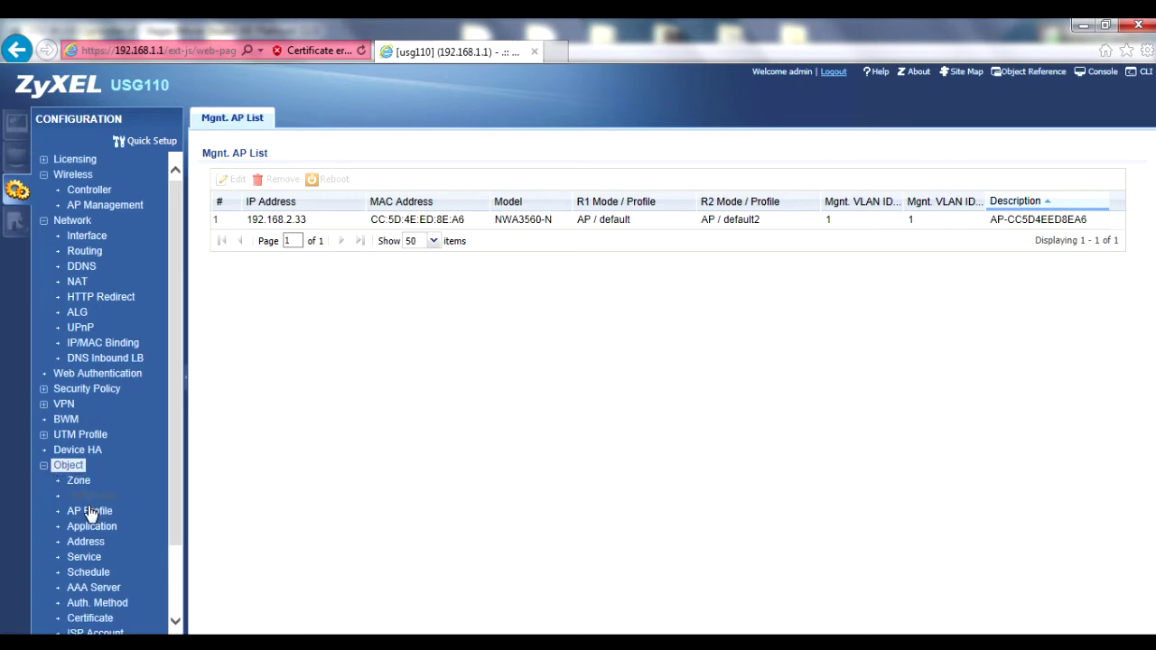
pyautogui.click(88, 509)
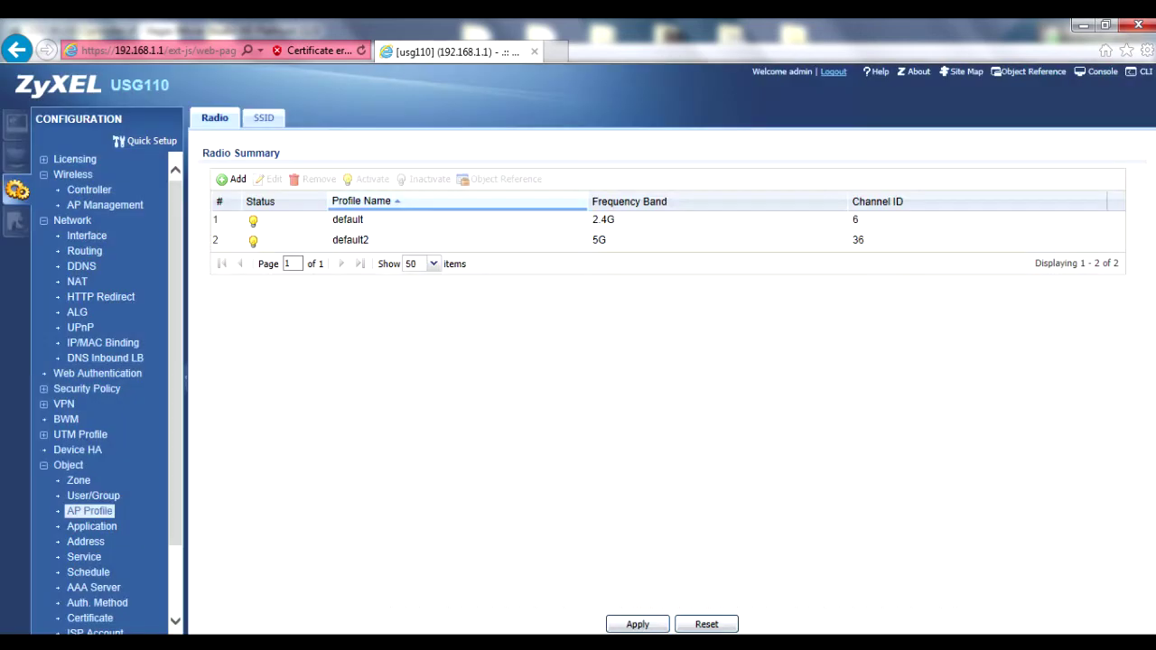
pyautogui.click(261, 125)
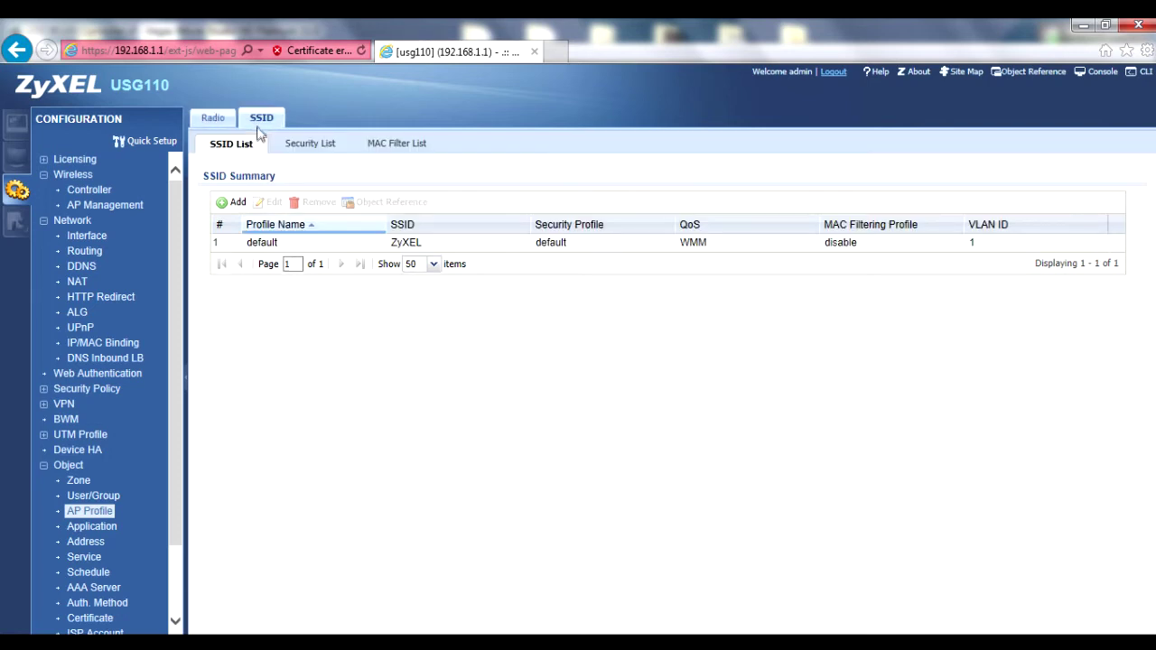
pyautogui.click(312, 149)
# Create security profile Sec_ex using wpa2 mode with a pre-shared key.
pyautogui.click(238, 202)
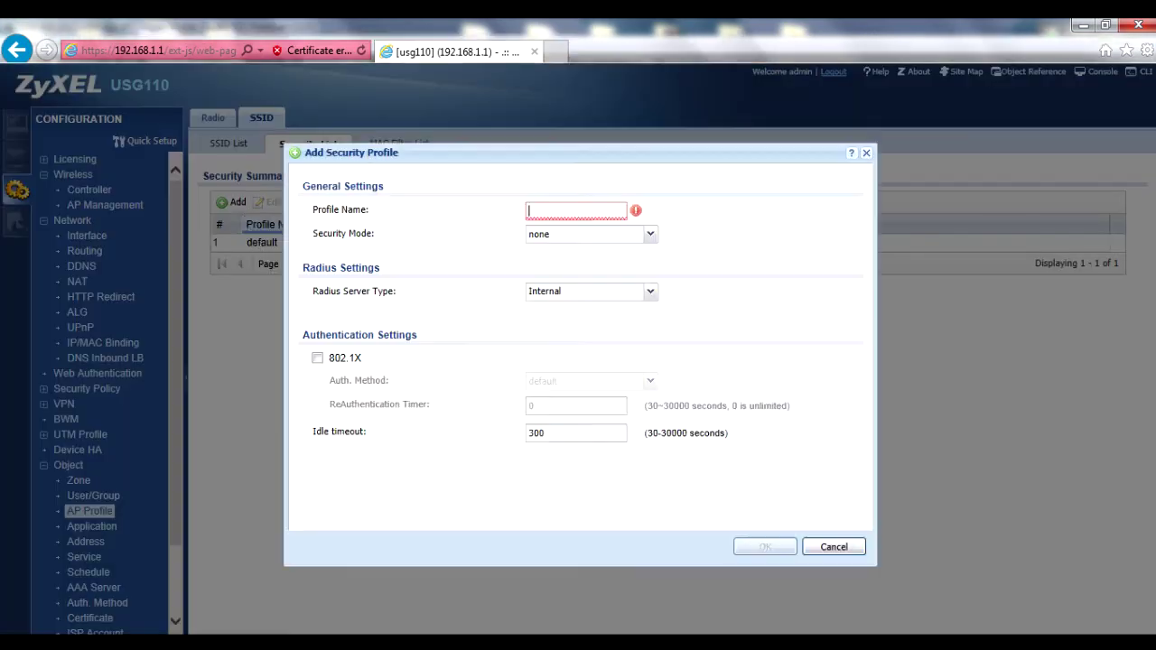
pyautogui.write('Sec_')
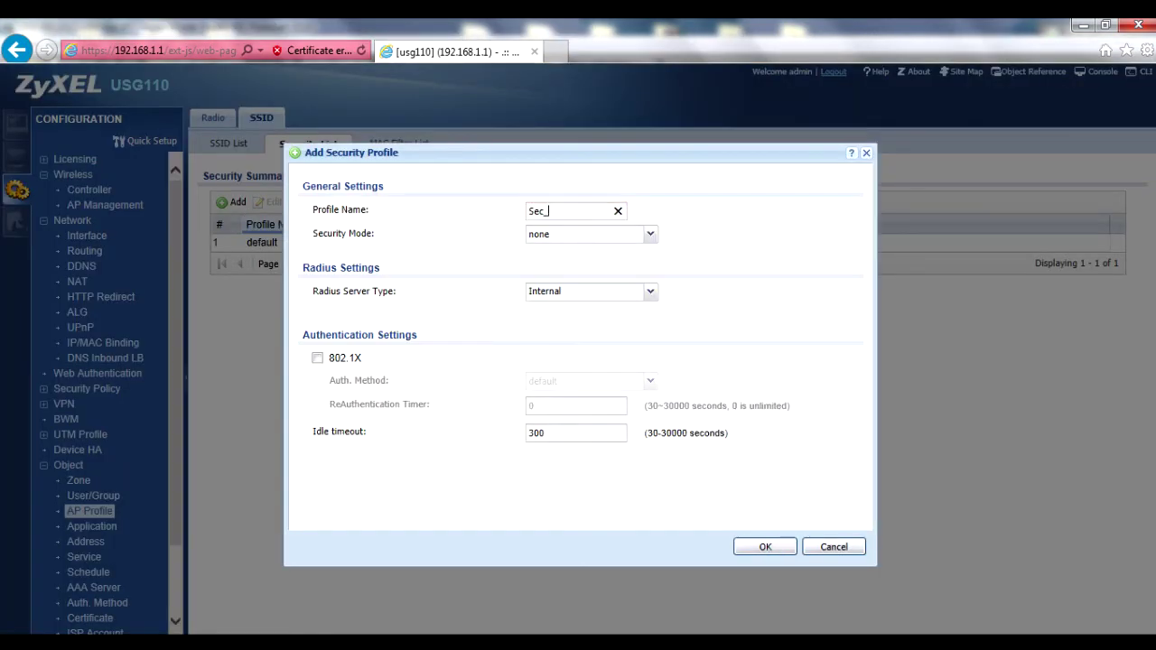
pyautogui.write('ex')
pyautogui.click(652, 237)
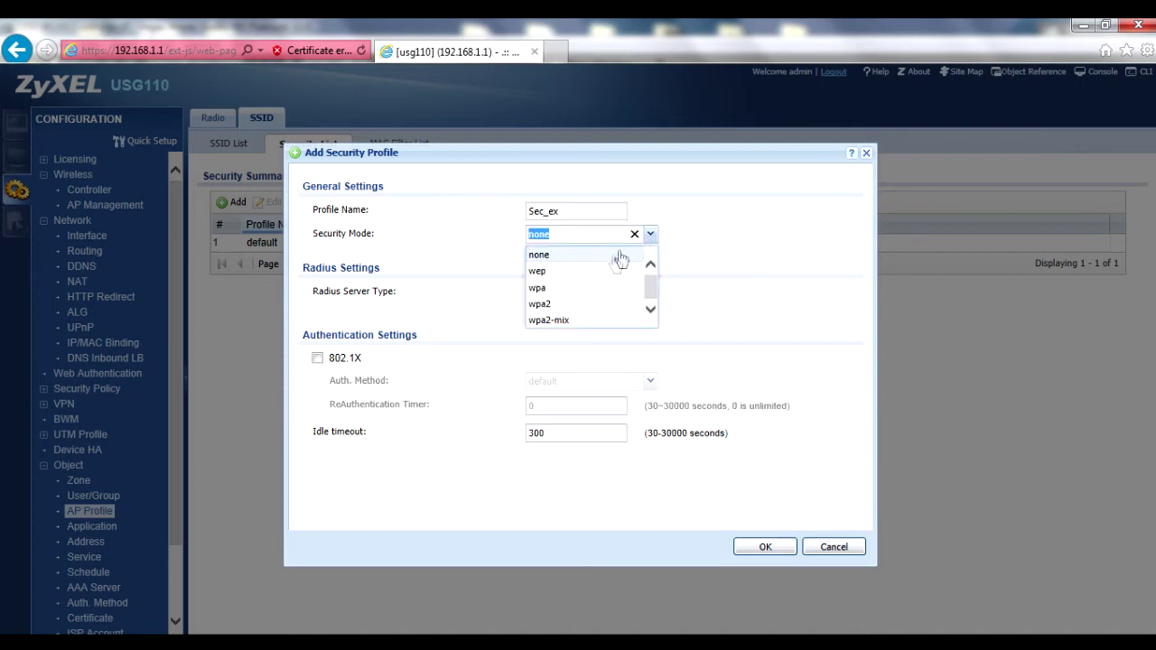
pyautogui.click(569, 303)
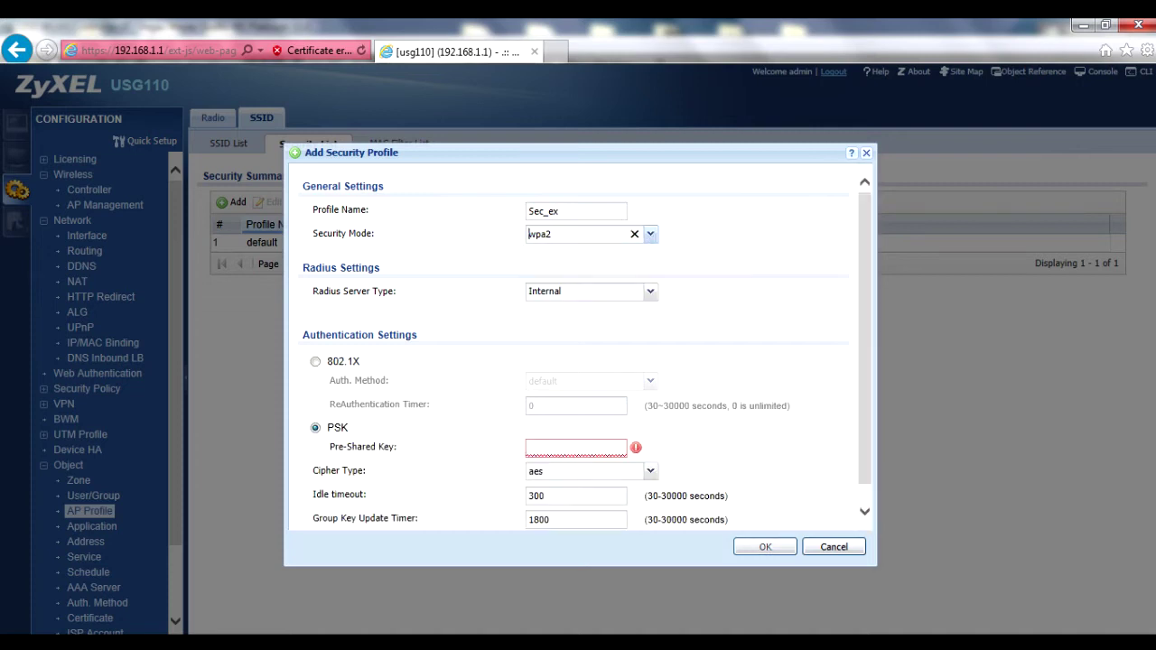
pyautogui.click(531, 449)
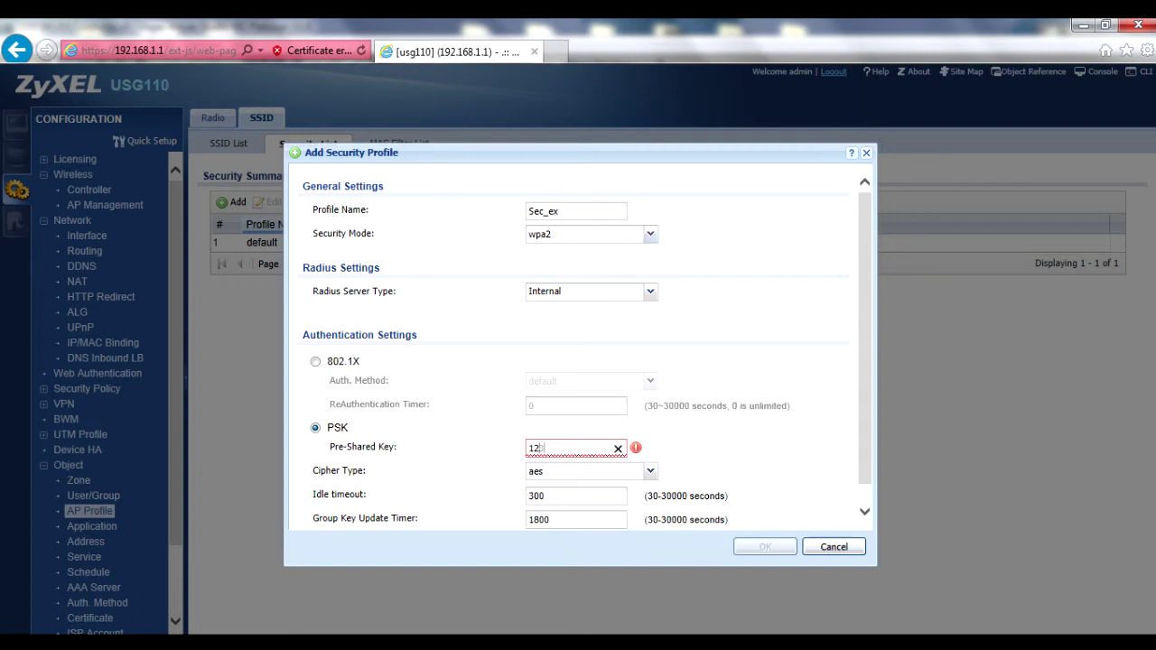
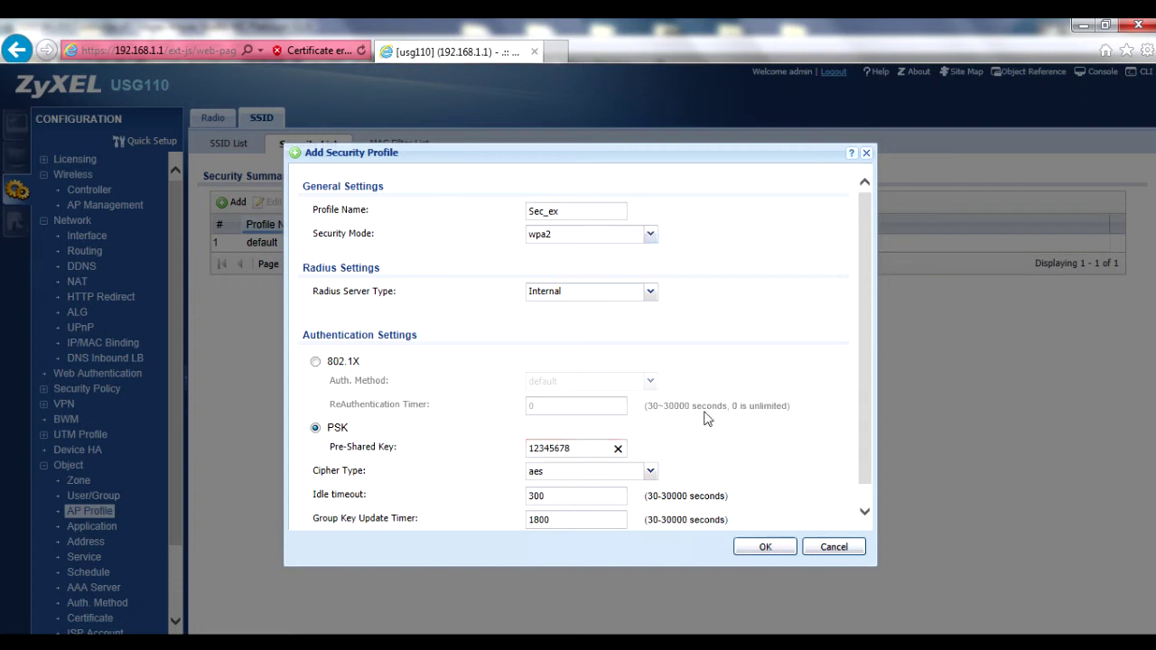
pyautogui.scroll(-1, 767, 470)
pyautogui.click(763, 547)
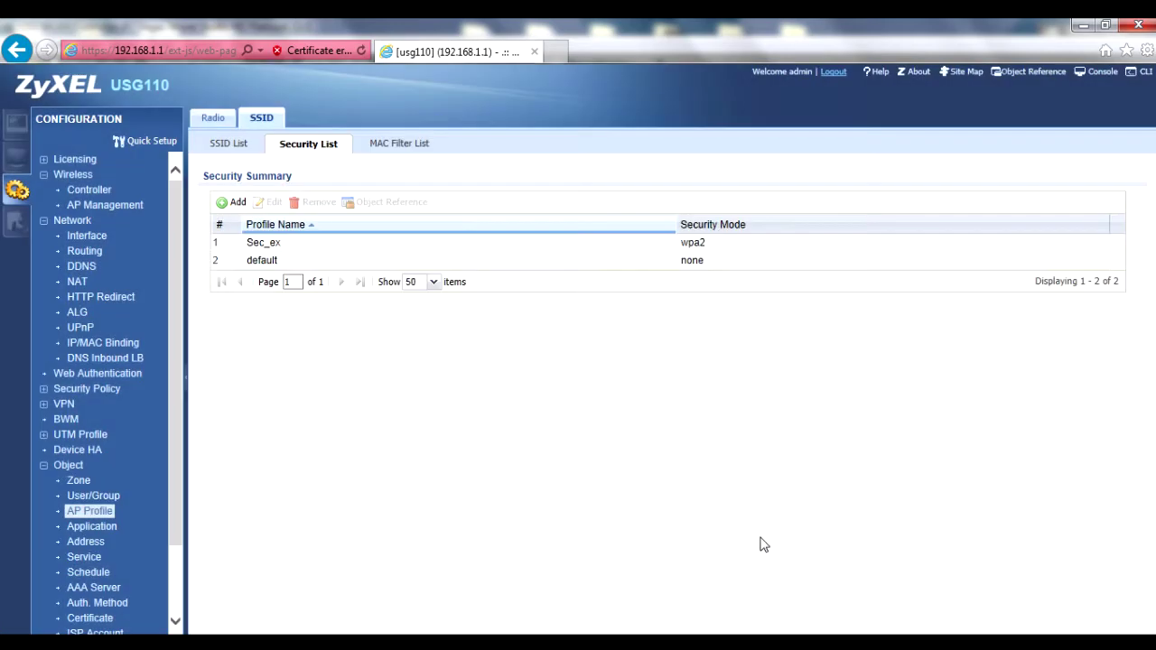
pyautogui.click(232, 145)
# Add SSID profile SSID_ex broadcasting SSID SSID_ex with security profile Sec_ex.
pyautogui.click(233, 202)
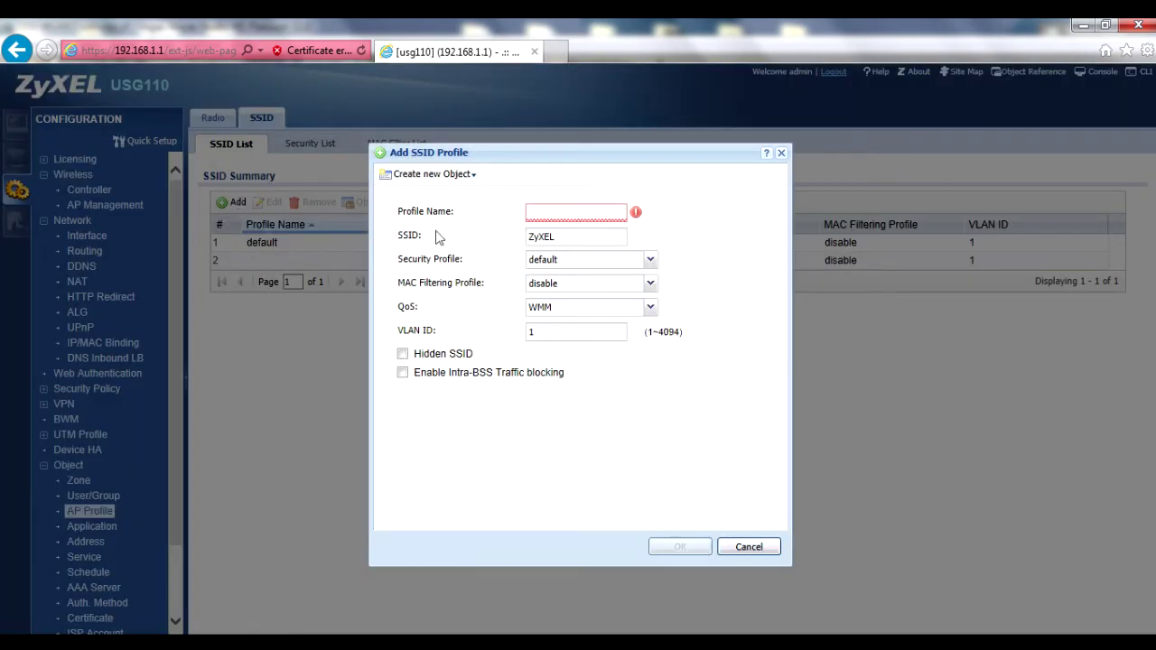
pyautogui.write('SSID')
pyautogui.write('_ex')
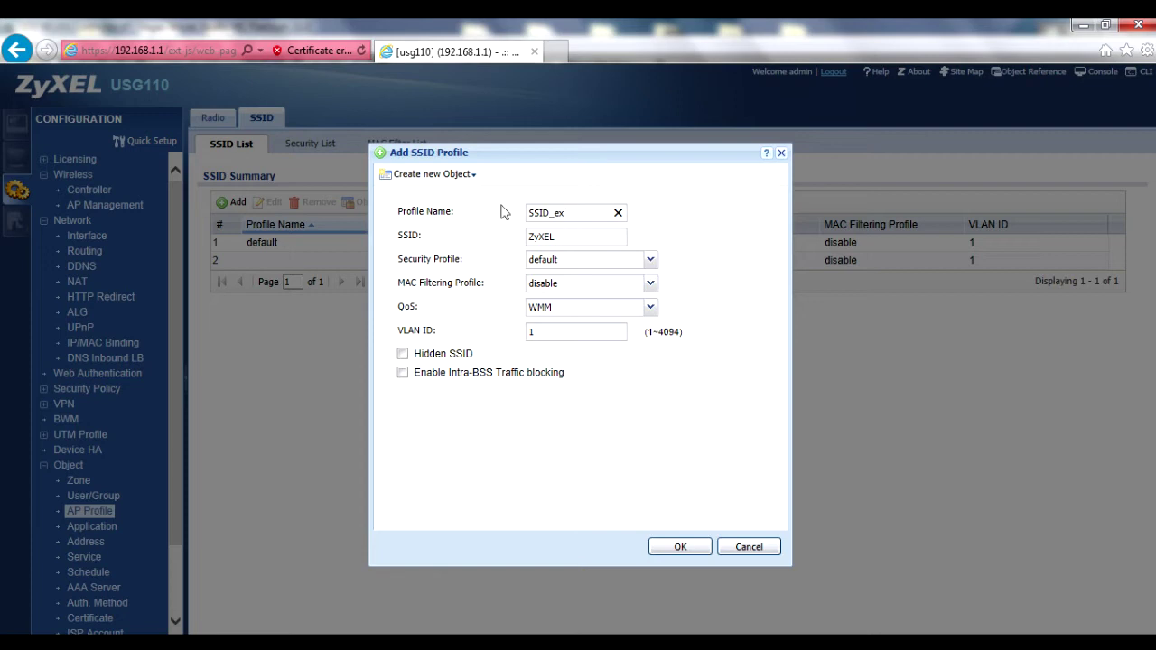
pyautogui.moveTo(567, 213); pyautogui.dragTo(456, 213)
pyautogui.hotkey('ctrl', 'c')
pyautogui.doubleClick(541, 237)
pyautogui.hotkey('ctrl', 'v')
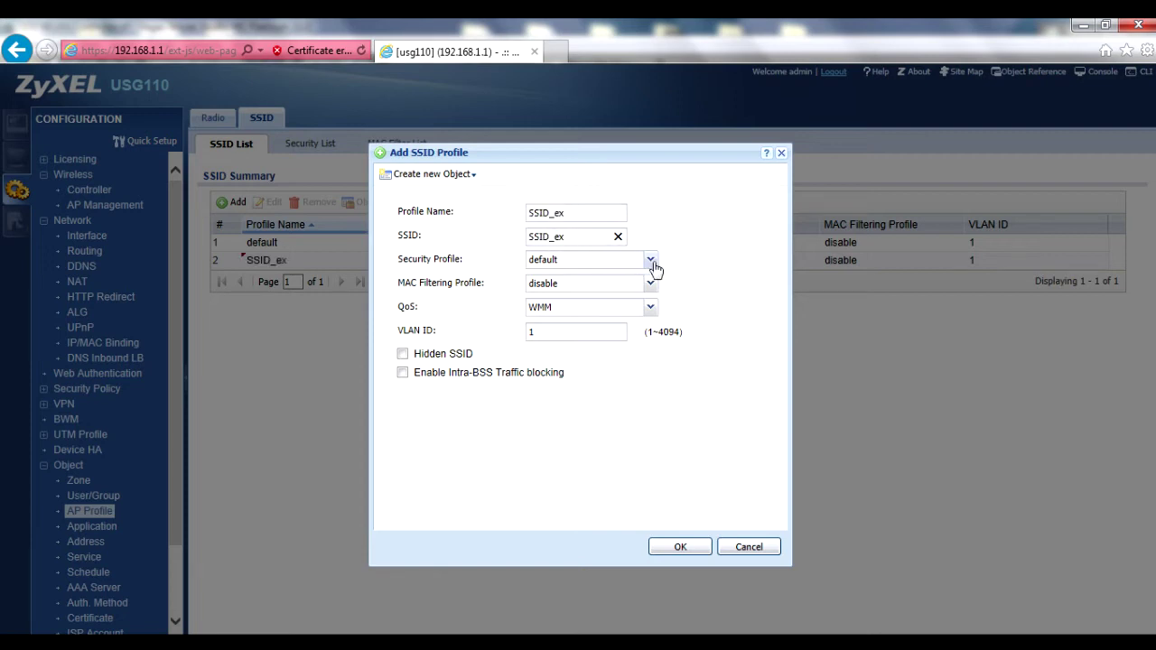
pyautogui.click(650, 260)
pyautogui.click(578, 278)
pyautogui.click(697, 548)
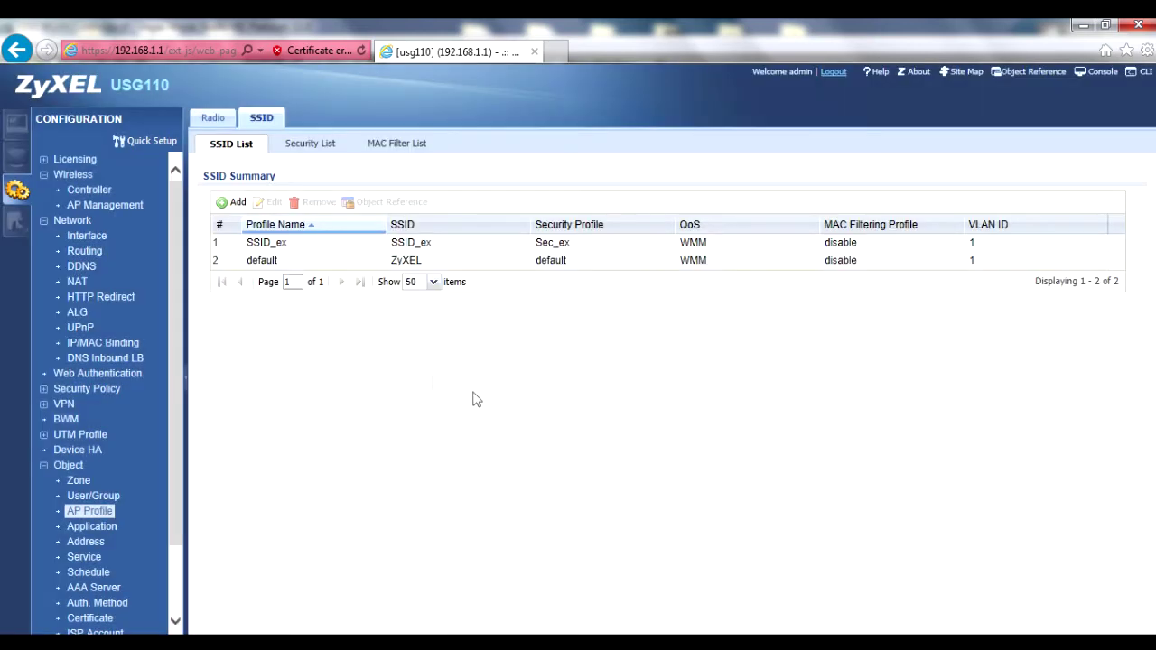
# Start radio profile Radio_ex with 2.4G band, b/g/n mode and channel 6.
pyautogui.click(222, 125)
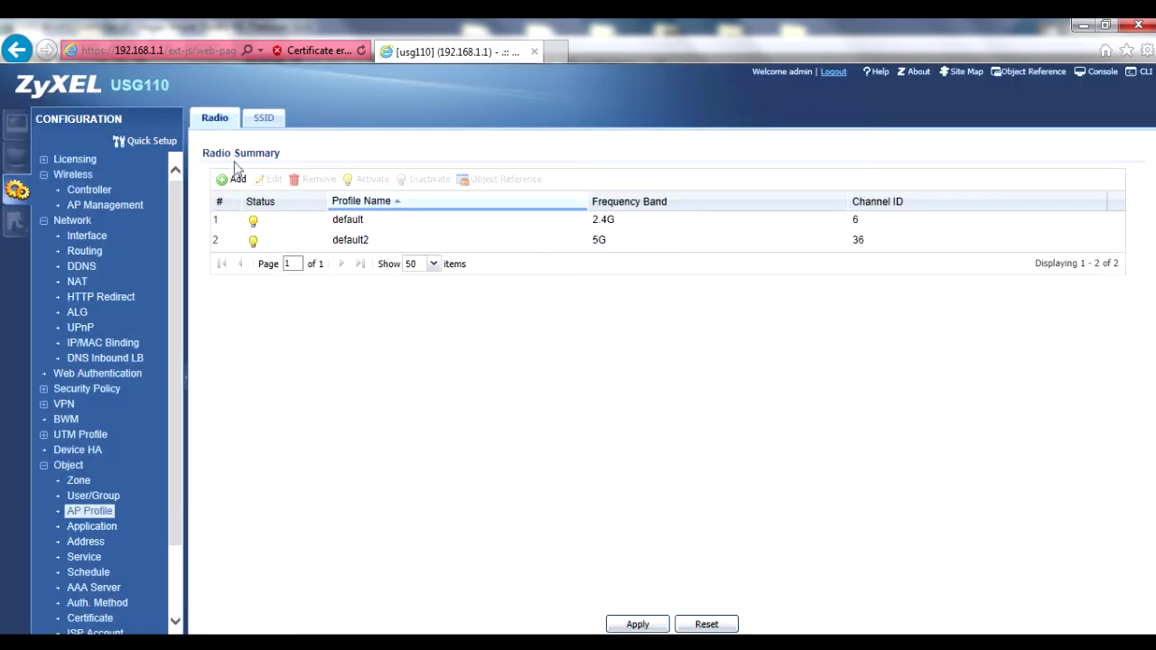
pyautogui.click(236, 184)
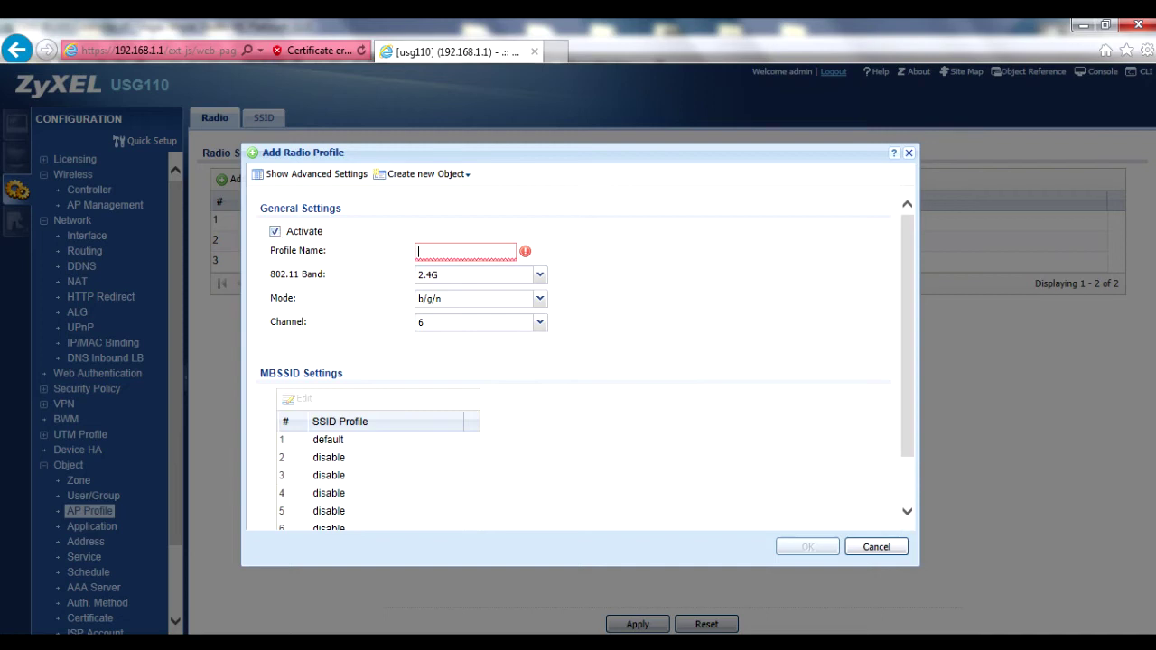
pyautogui.write('Radio_')
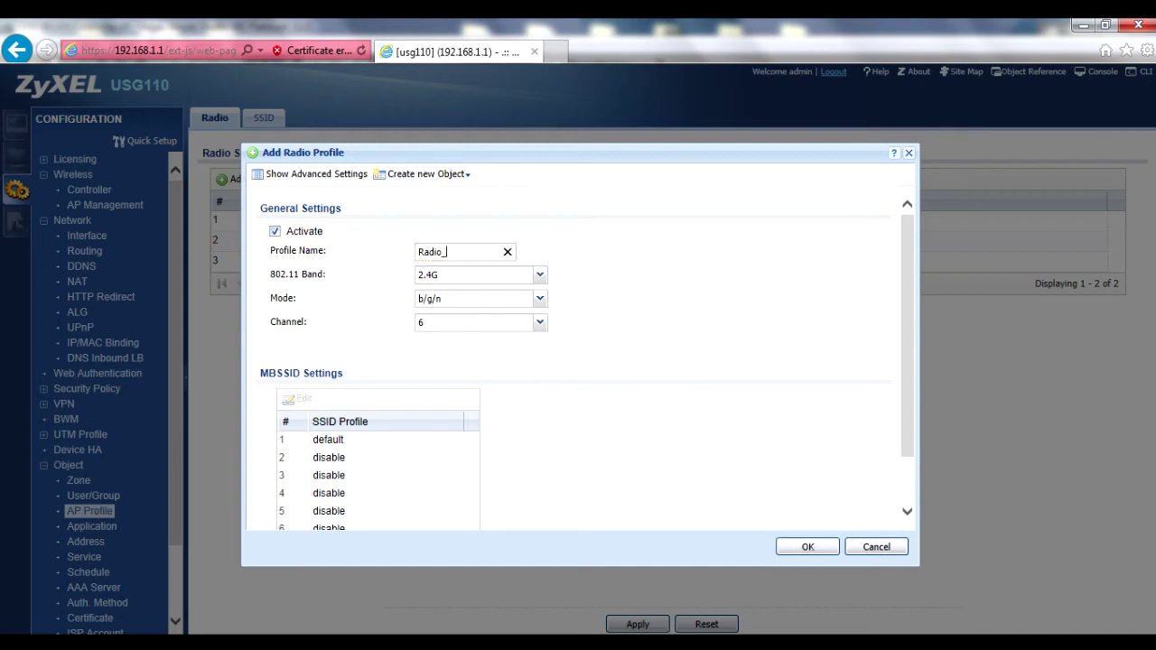
pyautogui.write('ex')
pyautogui.click(540, 276)
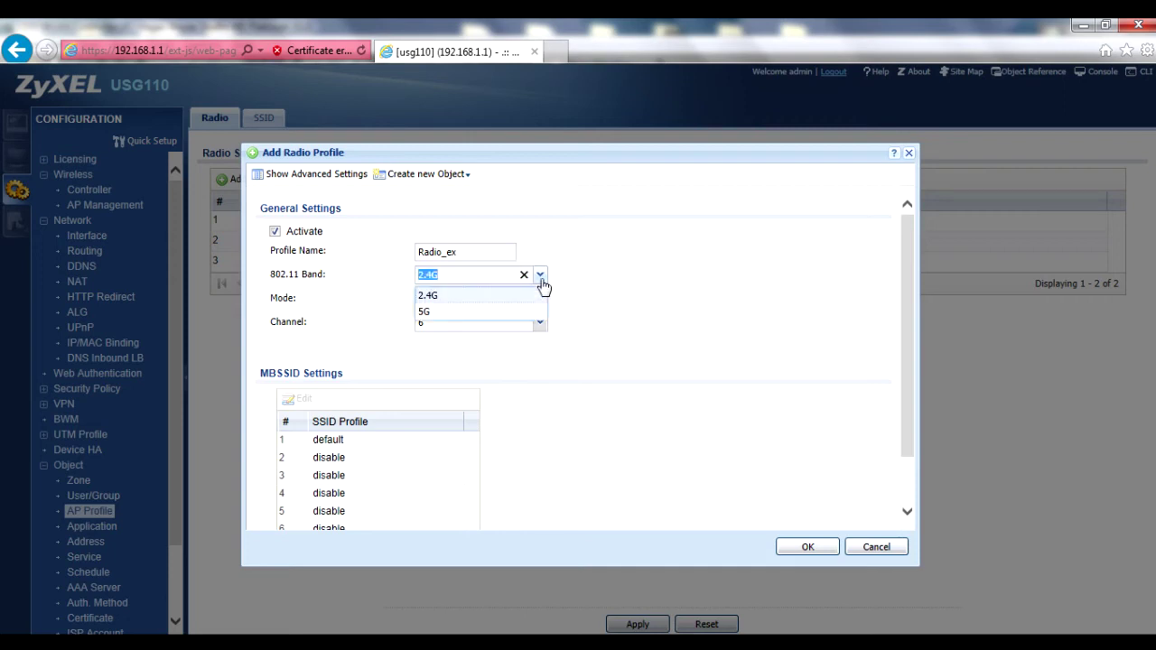
pyautogui.click(542, 281)
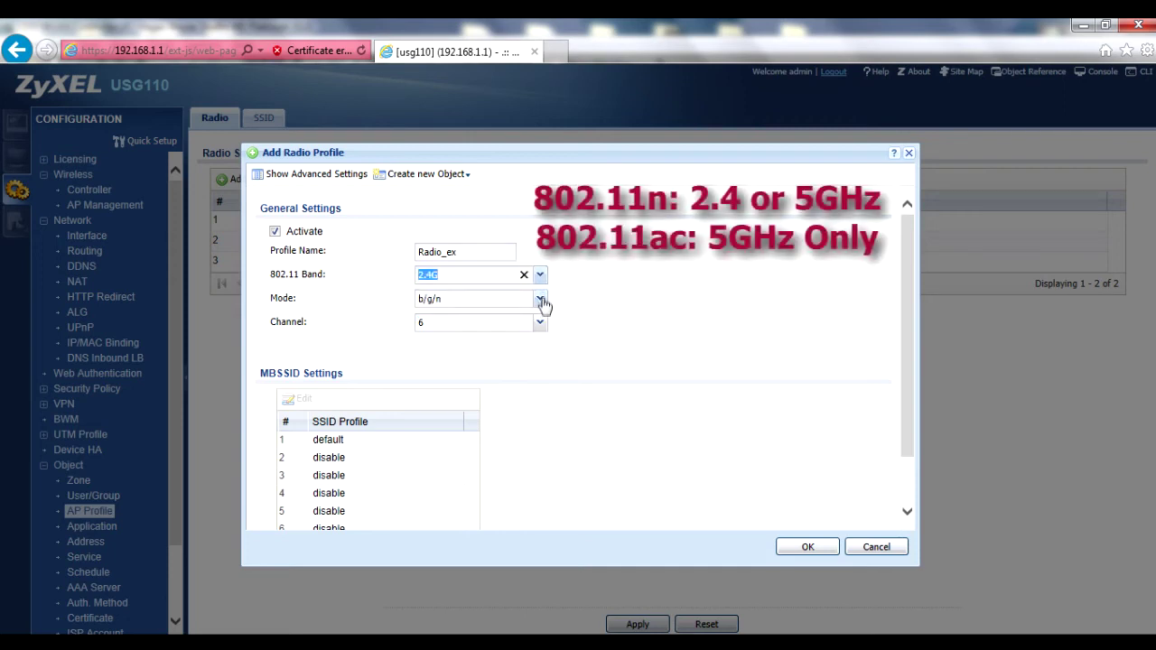
pyautogui.click(540, 299)
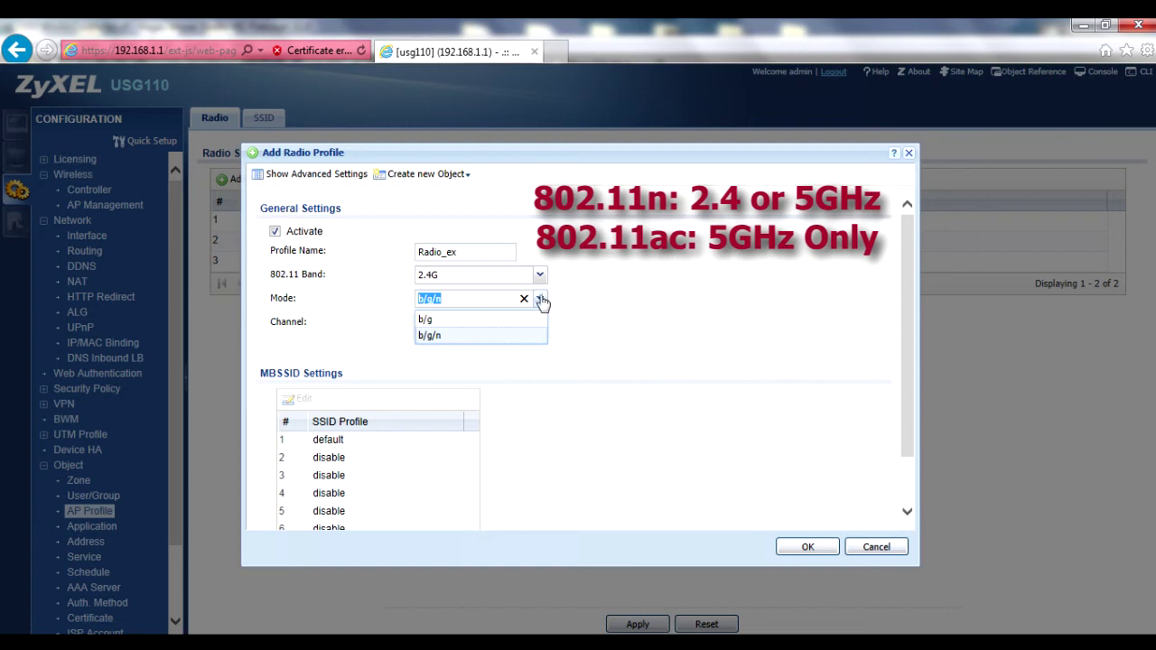
pyautogui.click(541, 300)
pyautogui.click(540, 275)
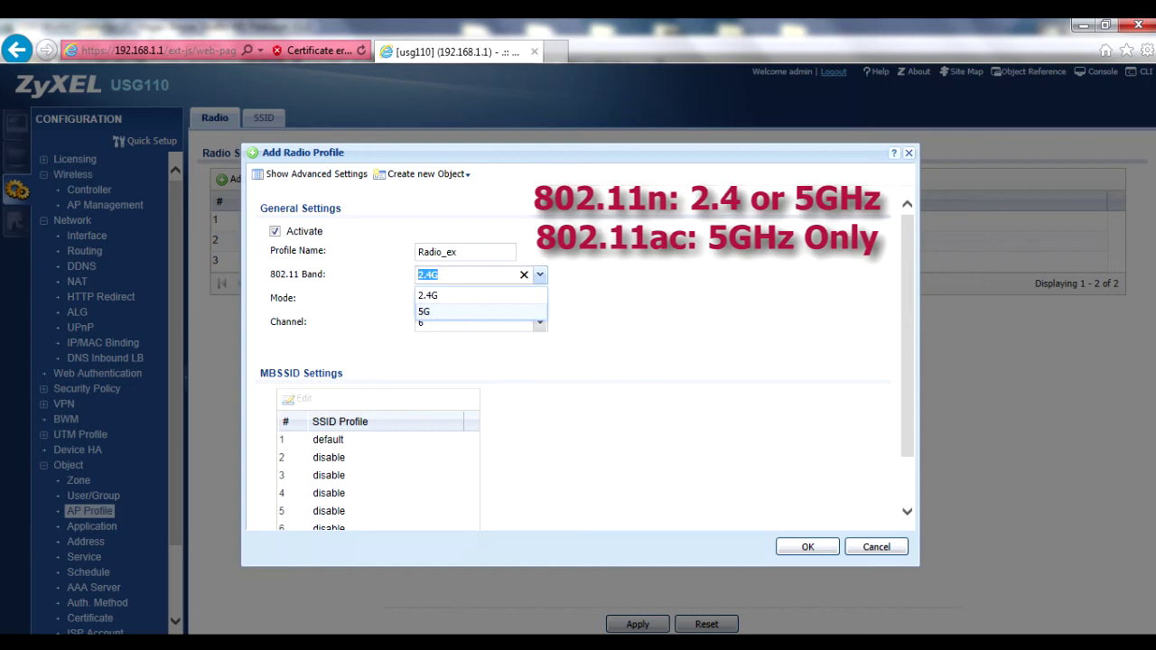
pyautogui.click(541, 276)
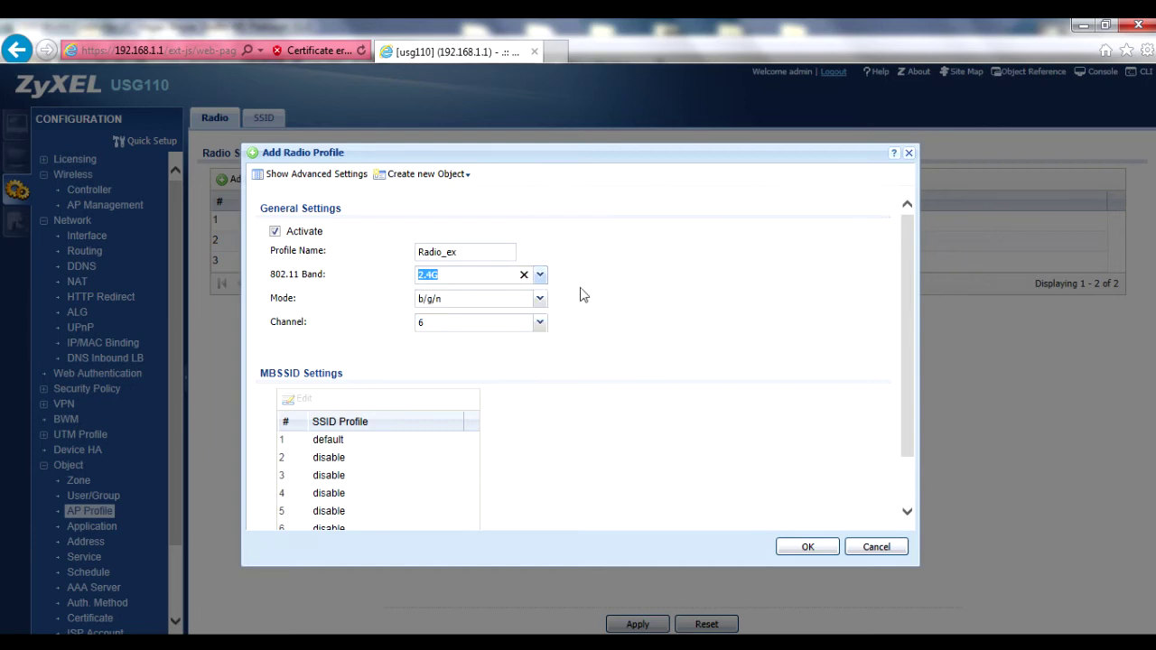
pyautogui.click(540, 323)
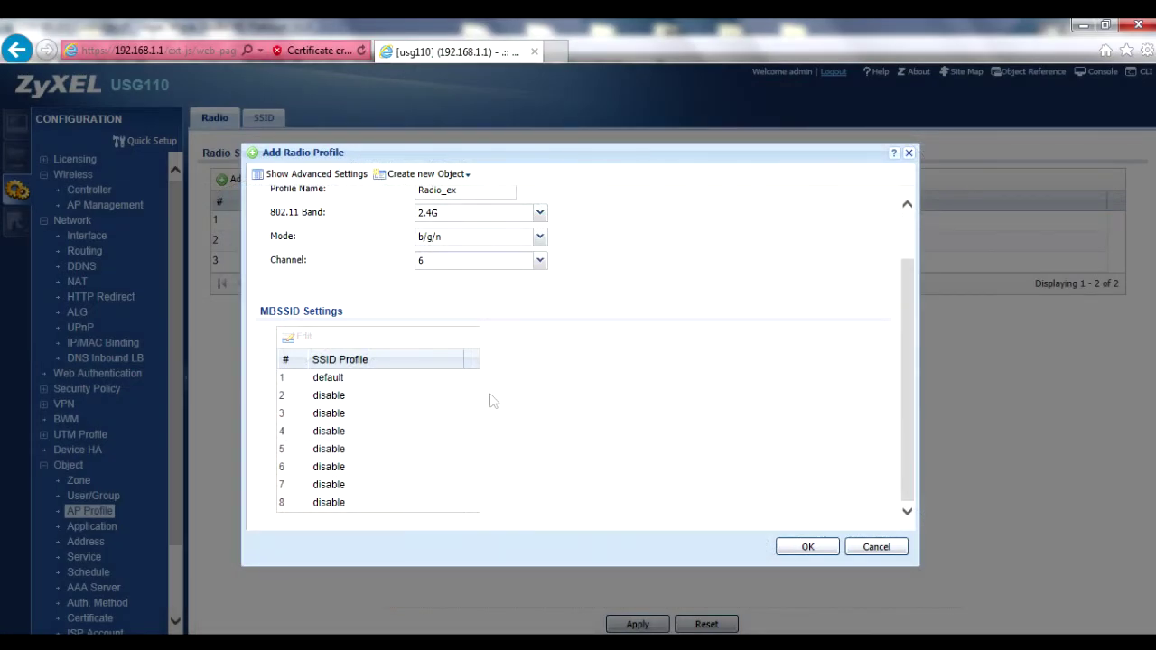
# Put SSID_ex into the first MBSSID slot of the Radio_ex profile.
pyautogui.click(456, 382)
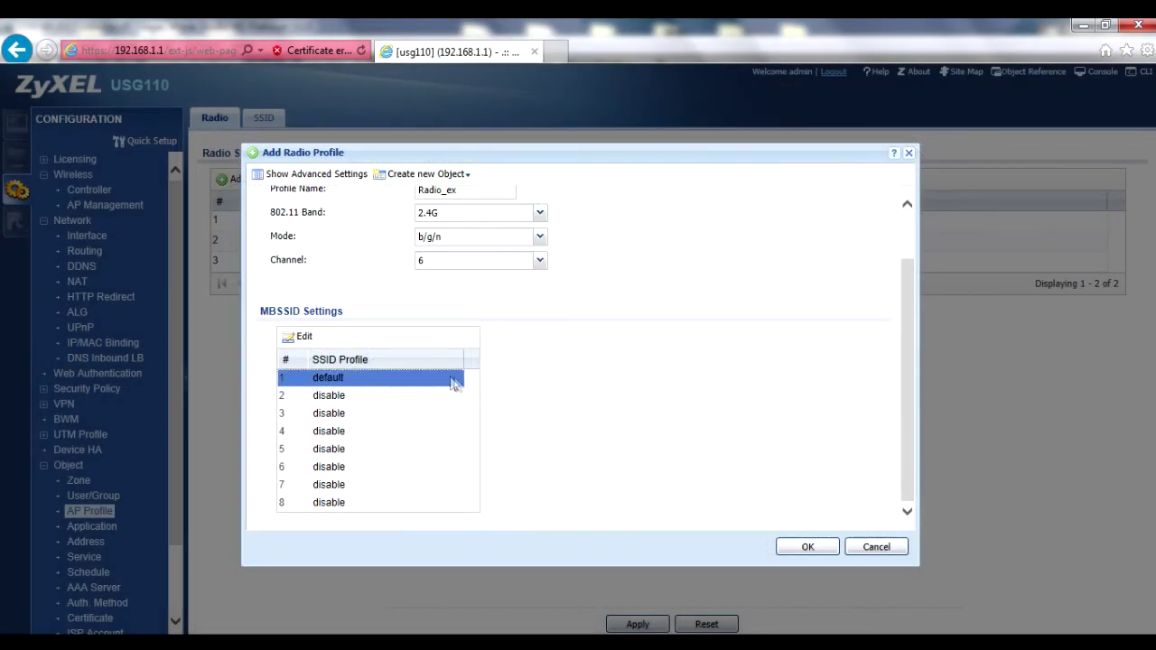
pyautogui.click(456, 382)
pyautogui.click(456, 381)
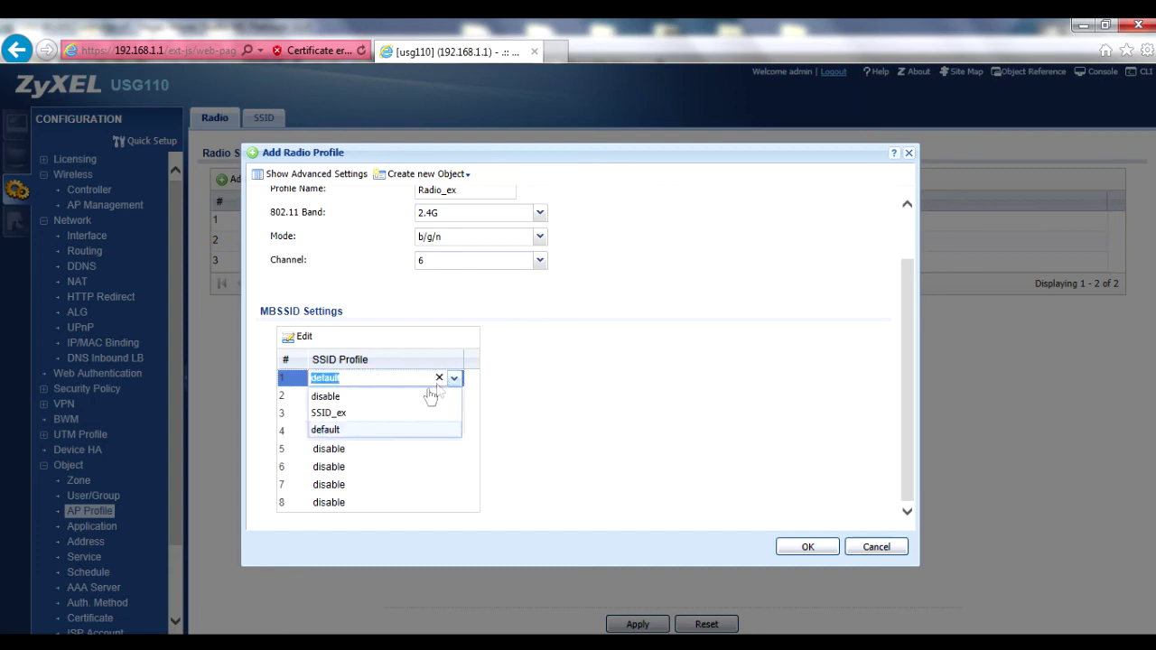
pyautogui.click(379, 413)
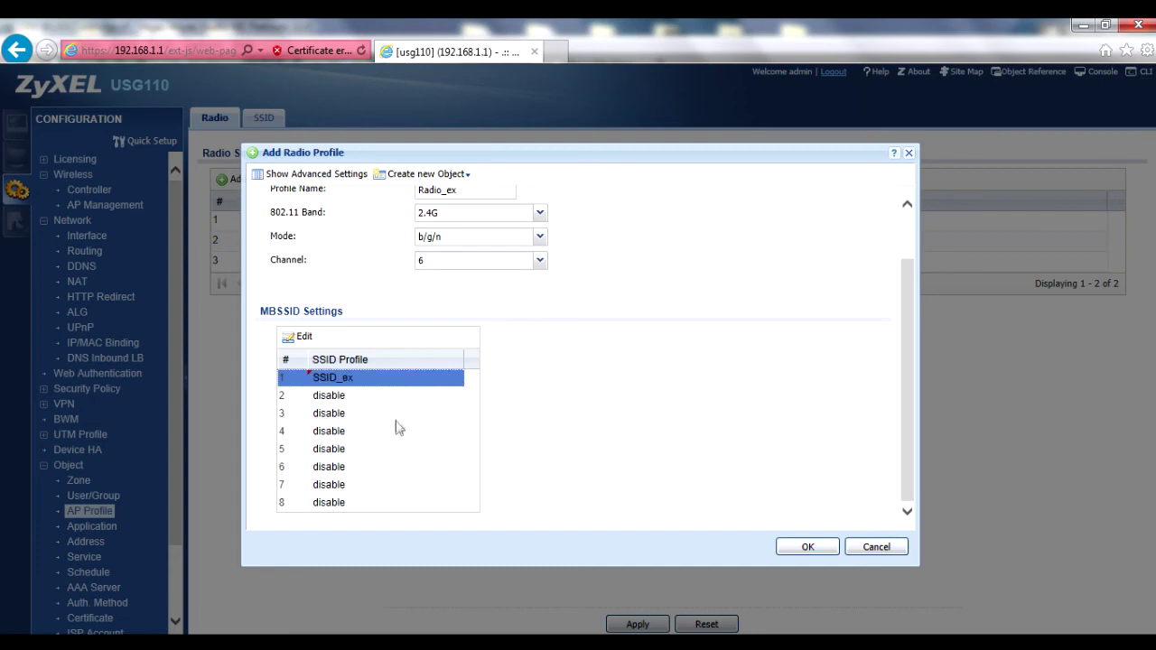
# Leave the eighth MBSSID slot set to disable.
pyautogui.click(404, 504)
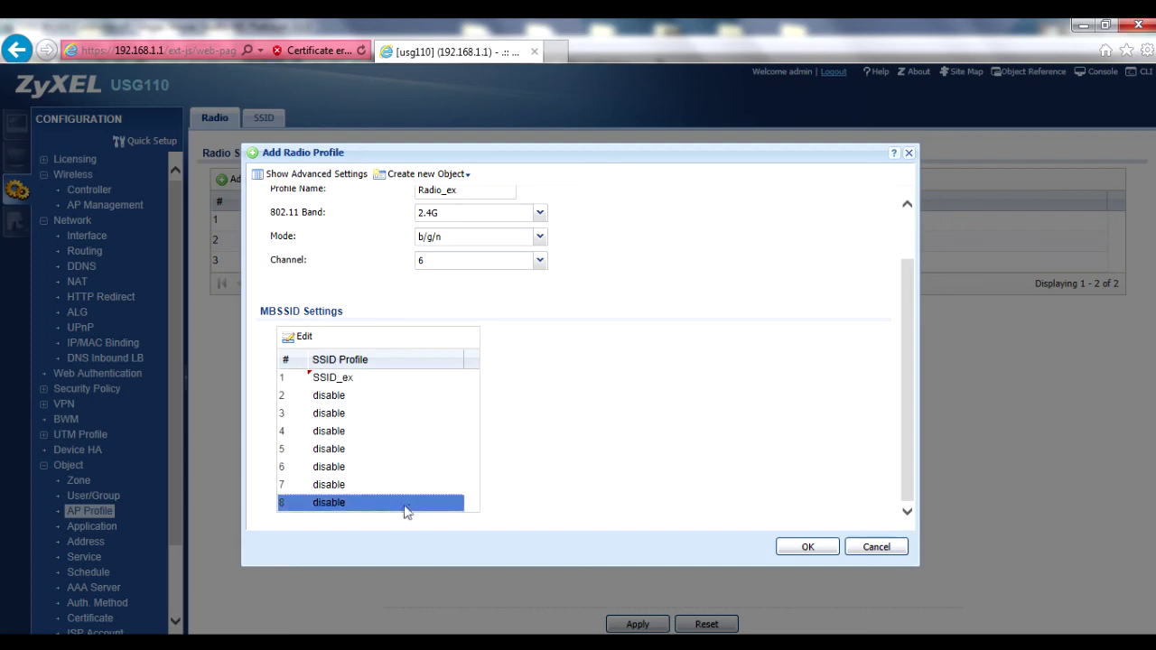
pyautogui.click(456, 506)
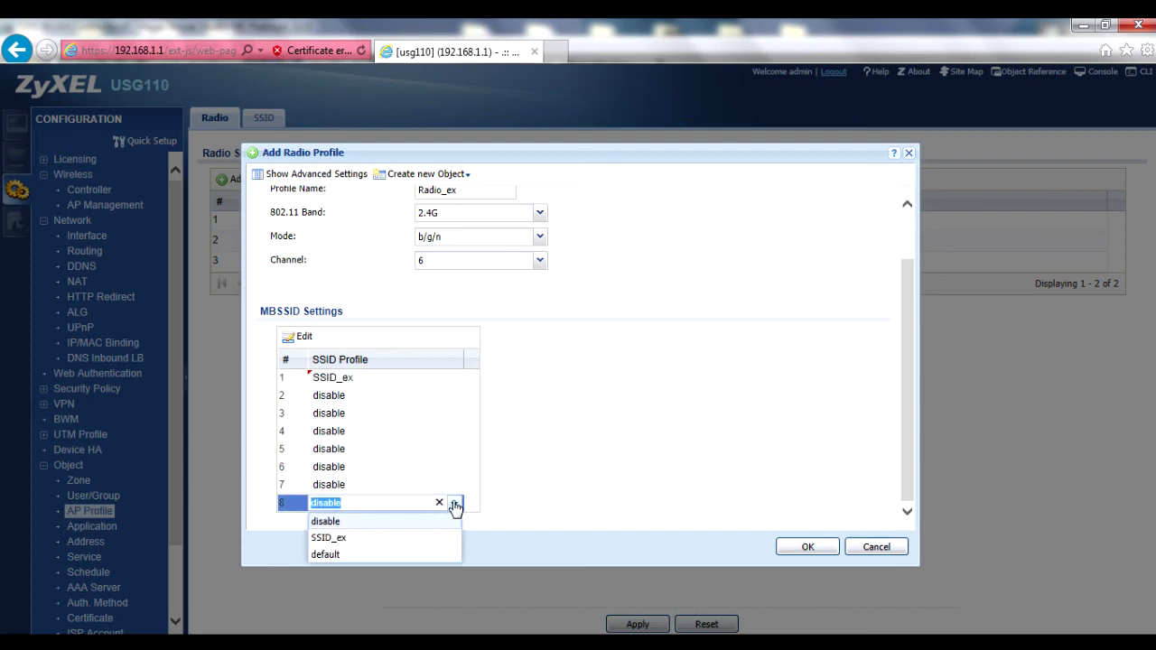
pyautogui.click(455, 503)
pyautogui.press('Return')
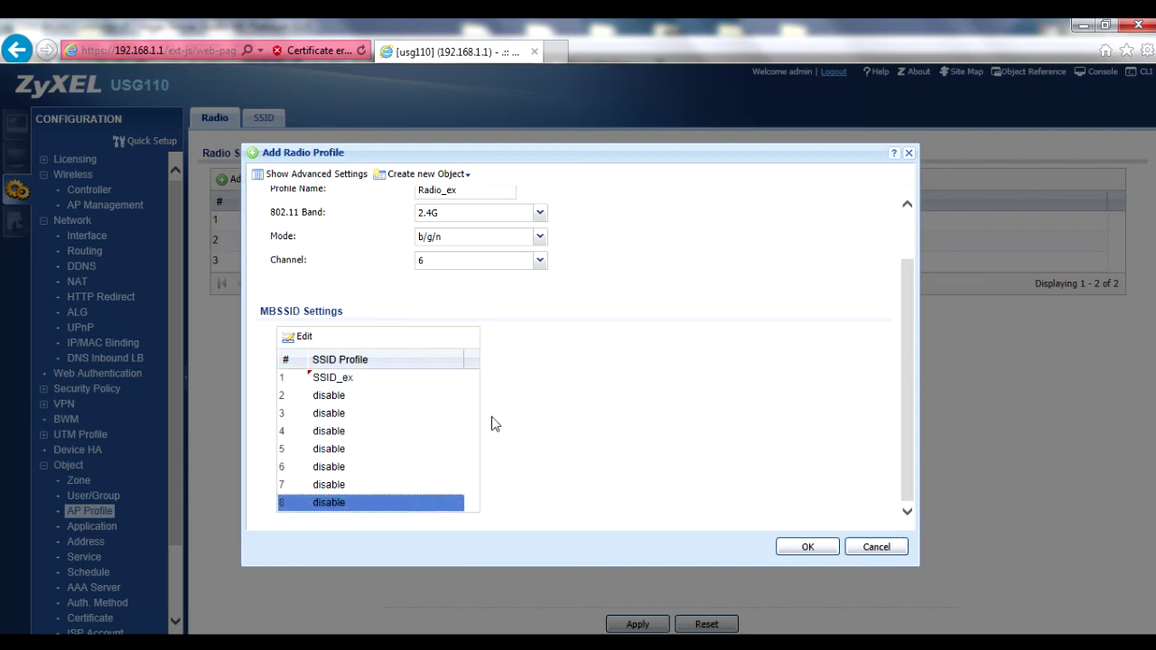
# Re-edit the first MBSSID slot, then save the Radio_ex profile.
pyautogui.click(445, 384)
pyautogui.click(455, 385)
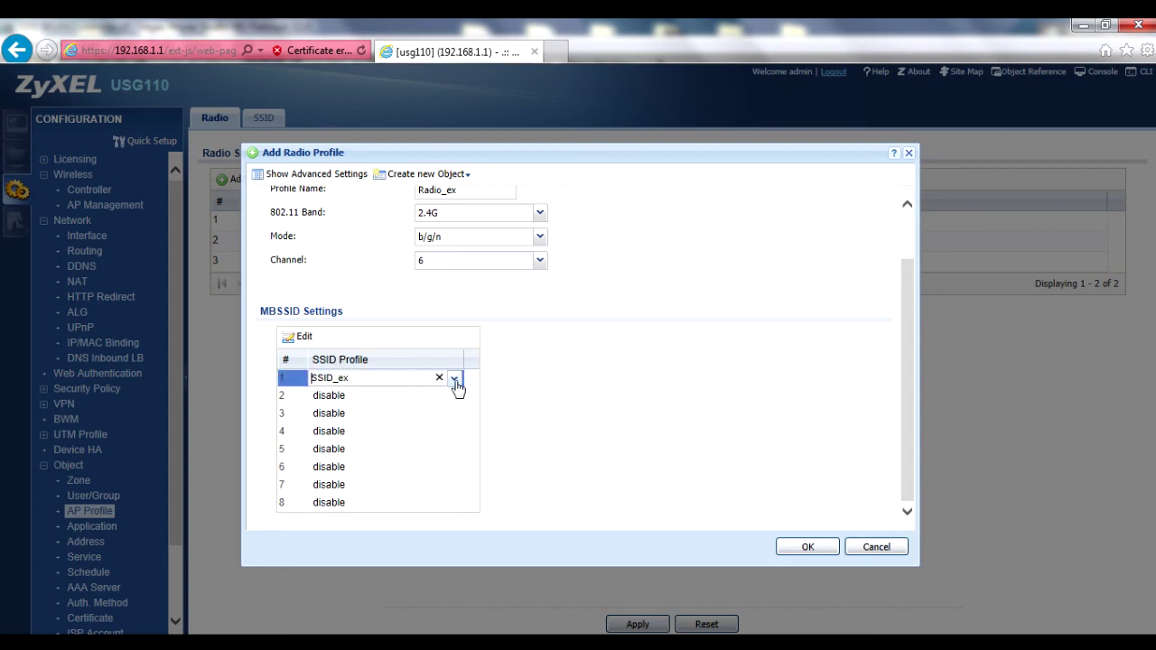
pyautogui.click(454, 380)
pyautogui.click(388, 396)
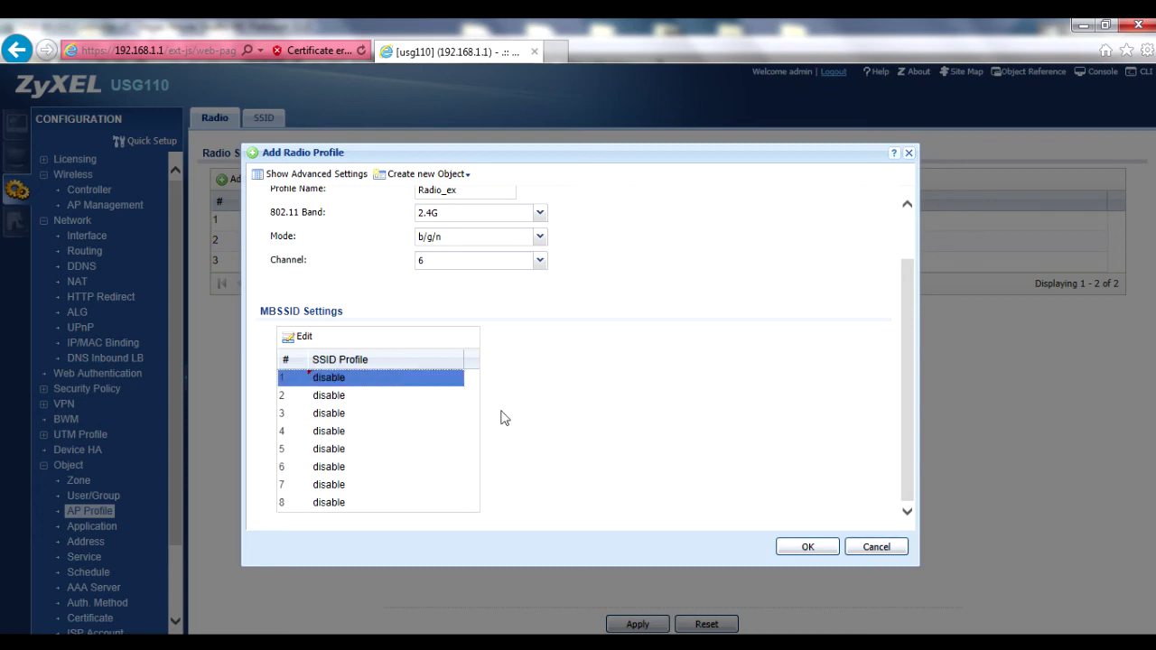
pyautogui.press('Return')
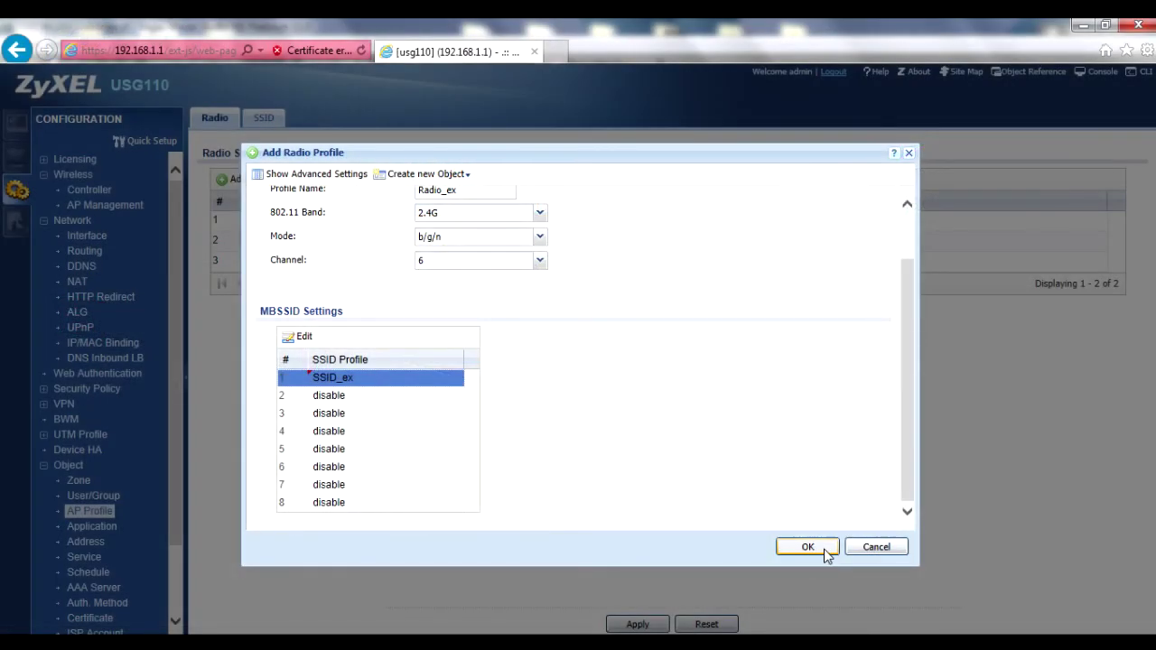
pyautogui.click(808, 547)
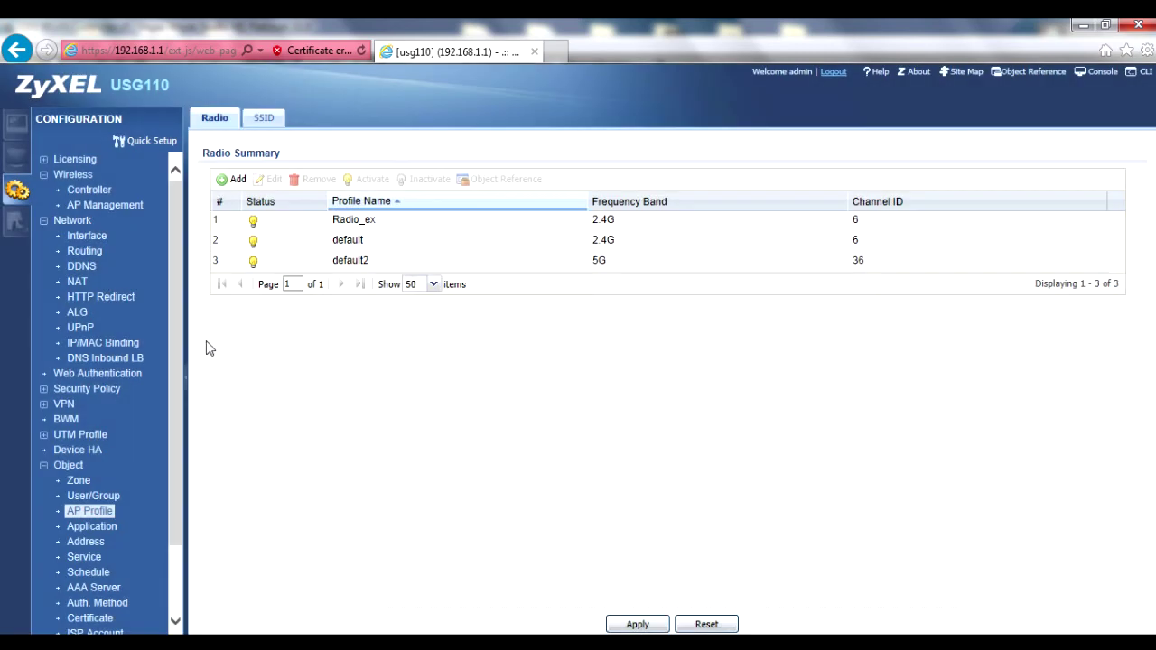
# In AP Management, set the NWA3560-N's Radio 1 profile to Radio_ex.
pyautogui.click(99, 204)
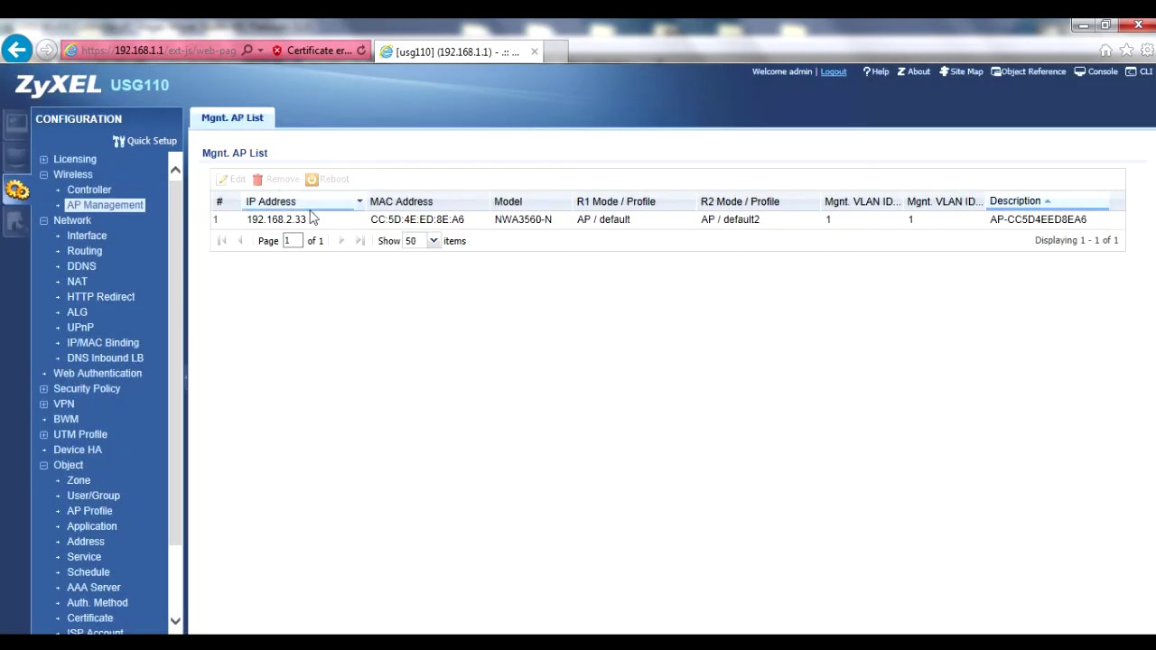
pyautogui.doubleClick(307, 221)
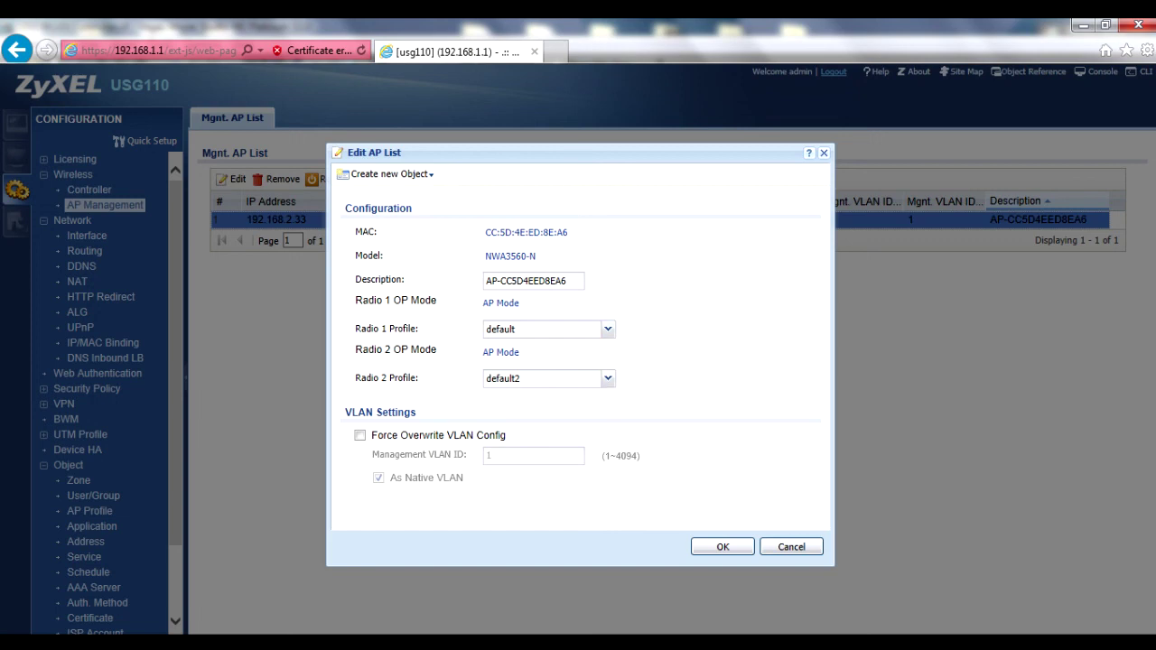
pyautogui.click(608, 329)
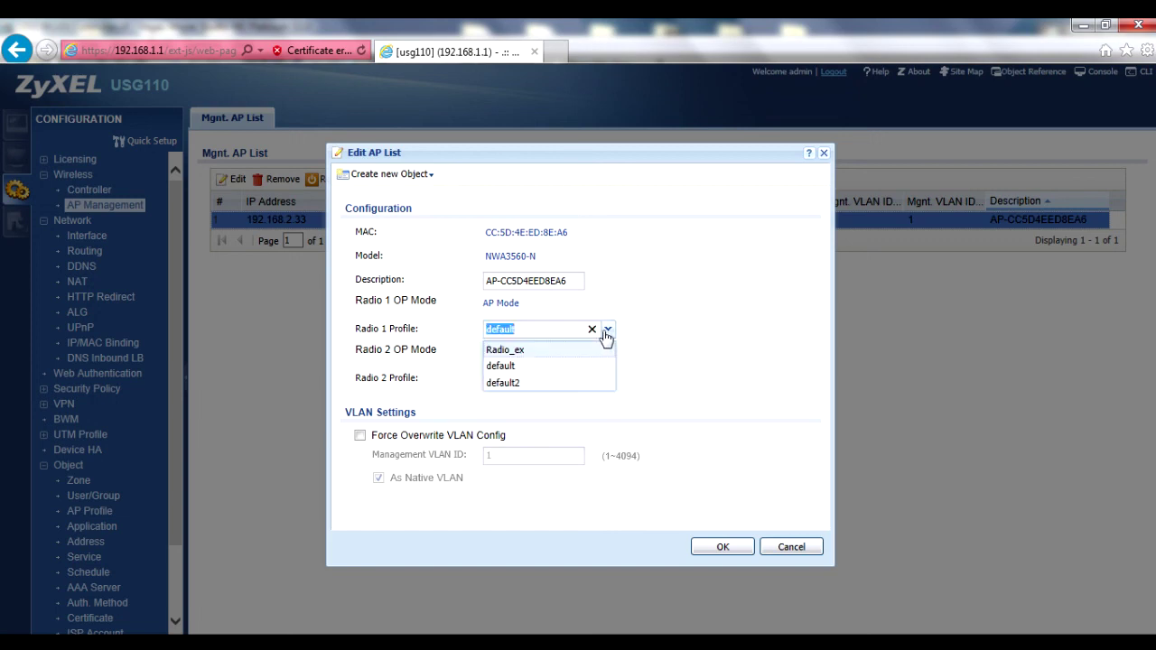
pyautogui.click(552, 351)
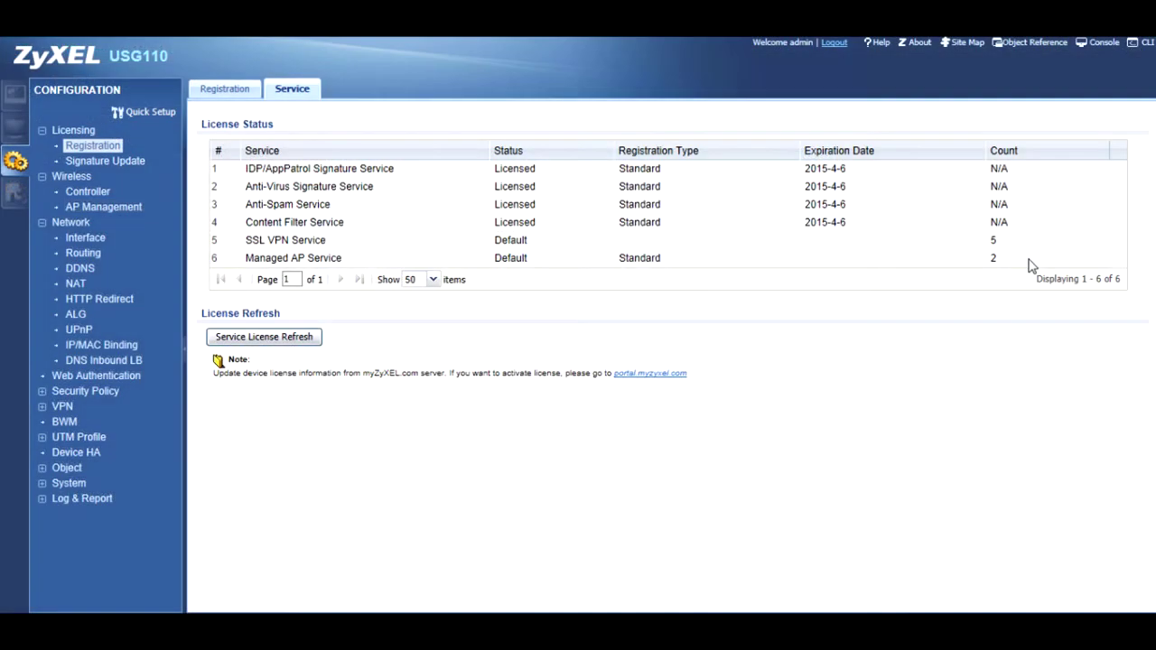